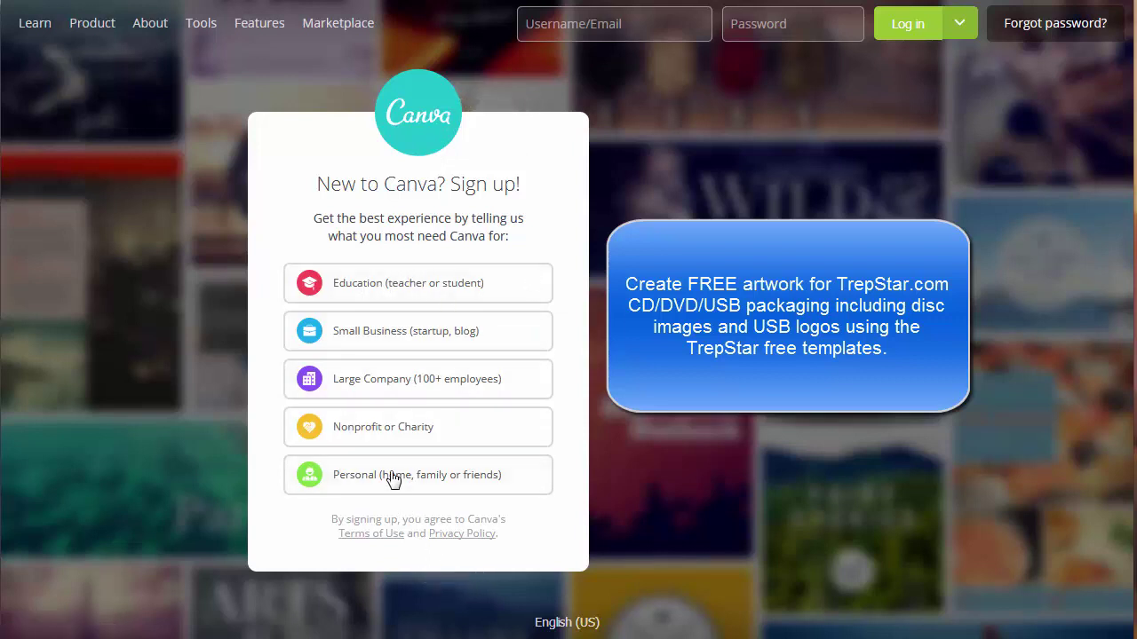
- Sign up for personal use and reach the home page listing DVD Case 1 and Disc Image
click(431, 484)
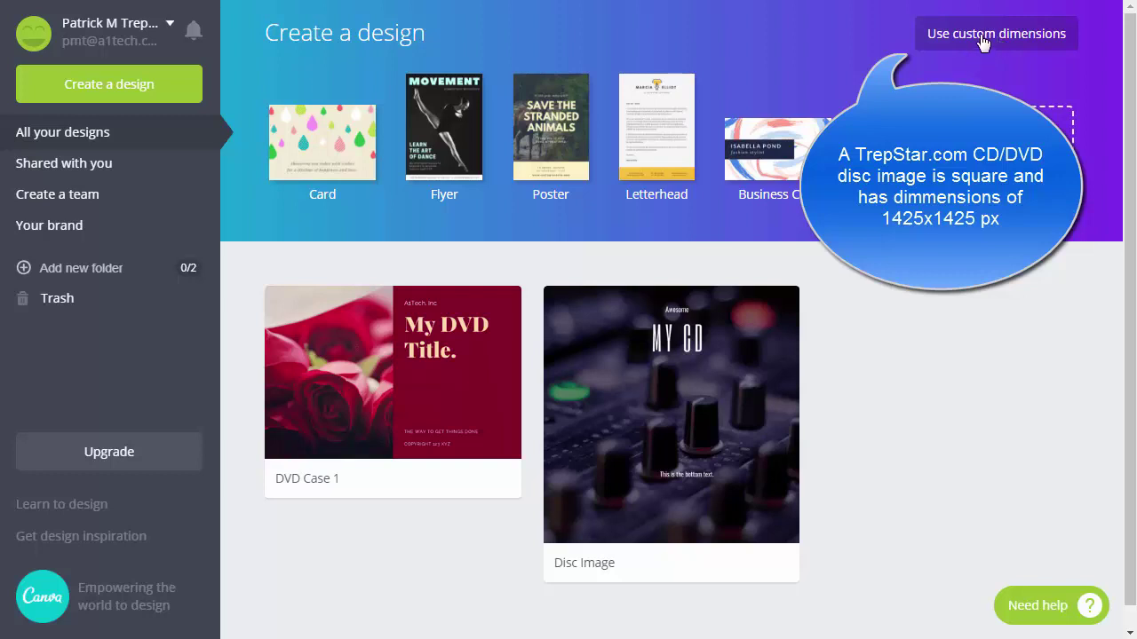
mouse_move(456, 410)
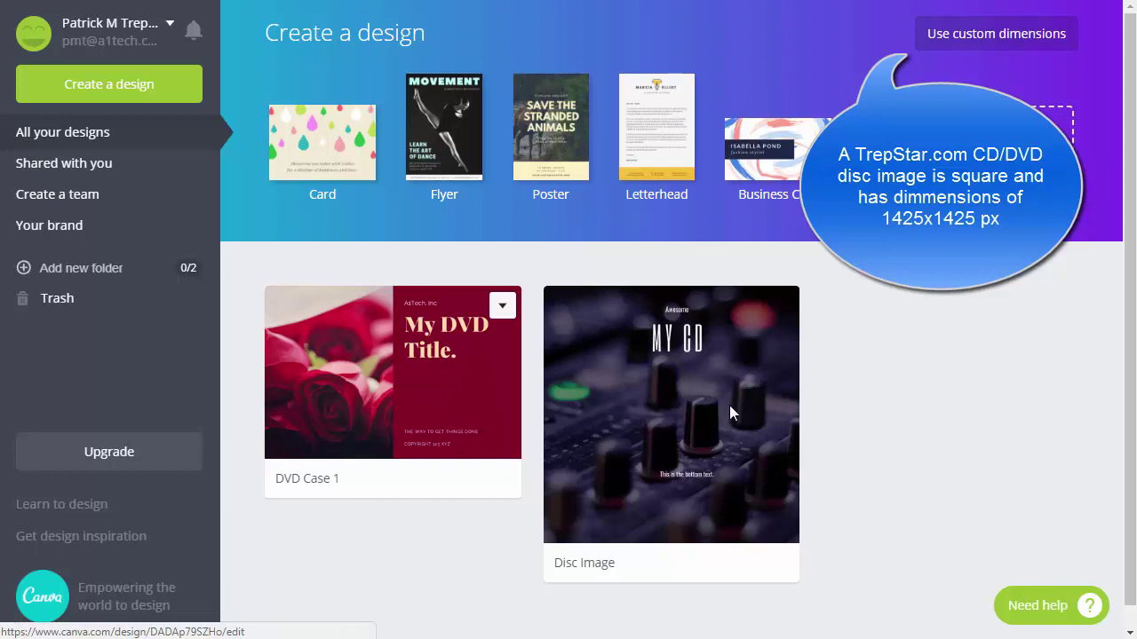
mouse_move(627, 388)
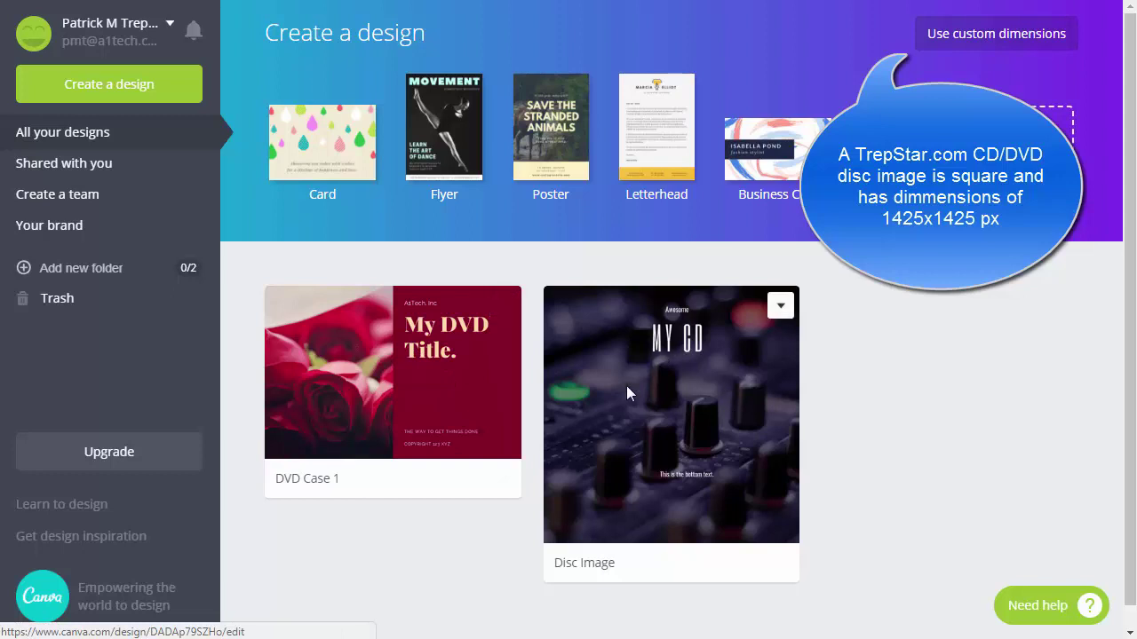
- Create a custom-size design of 1425 × 1425 px
click(1009, 45)
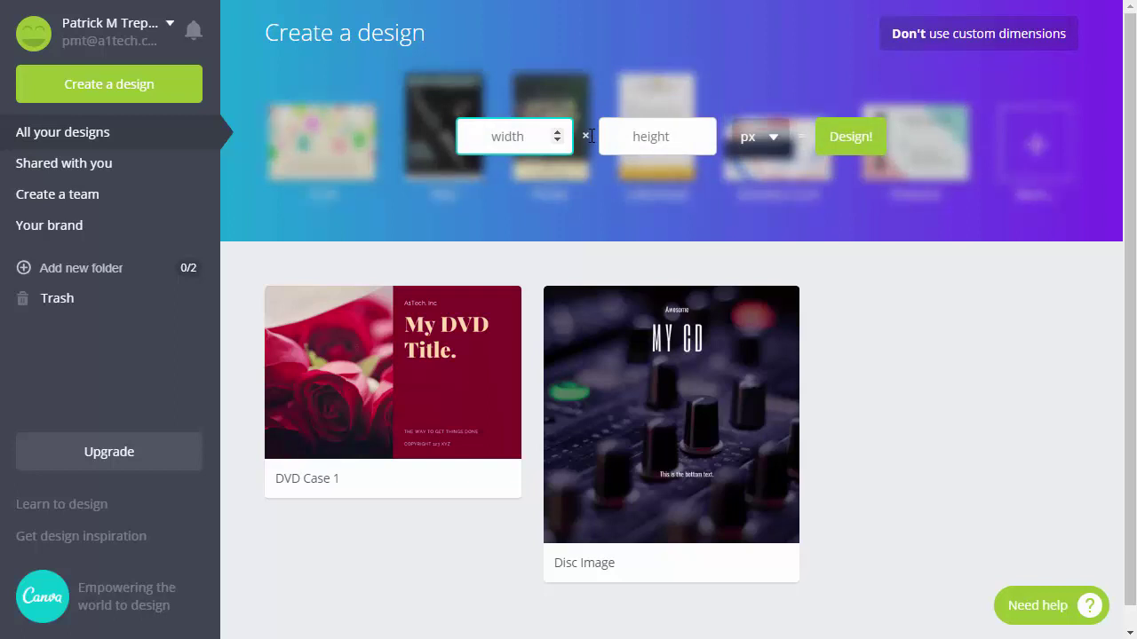
text(1425)
key(Tab)
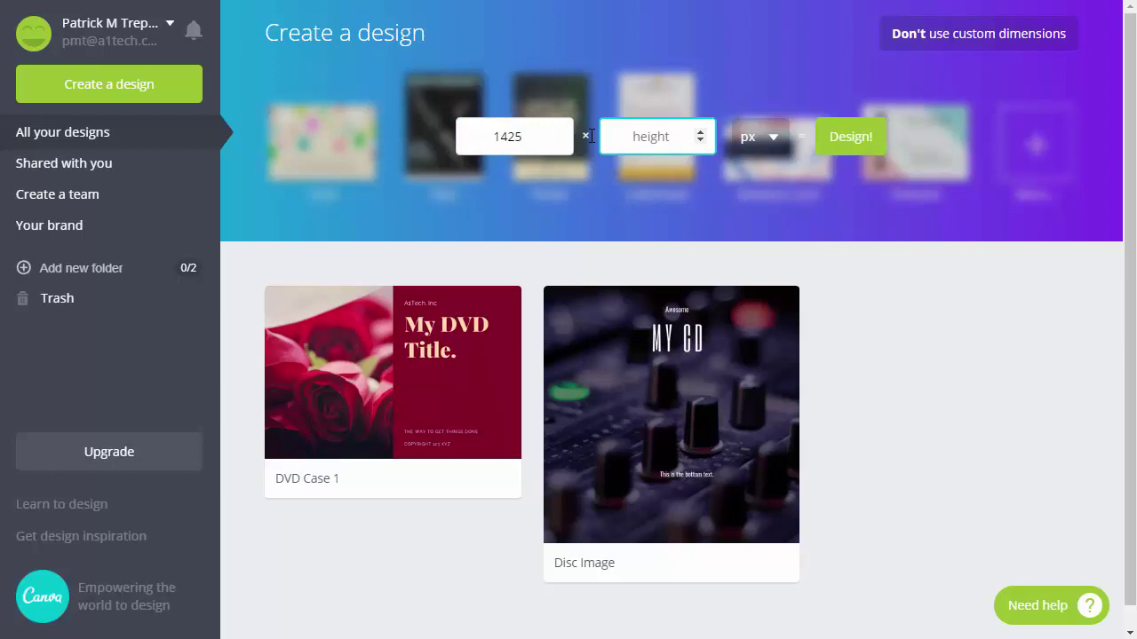
text(14)
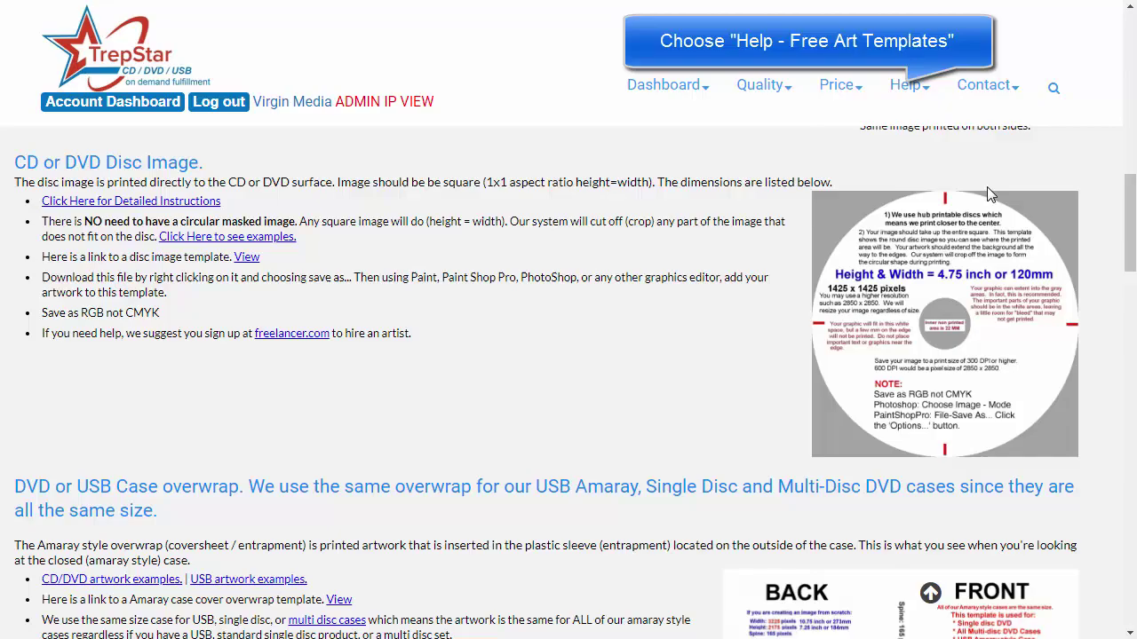
mouse_move(988, 84)
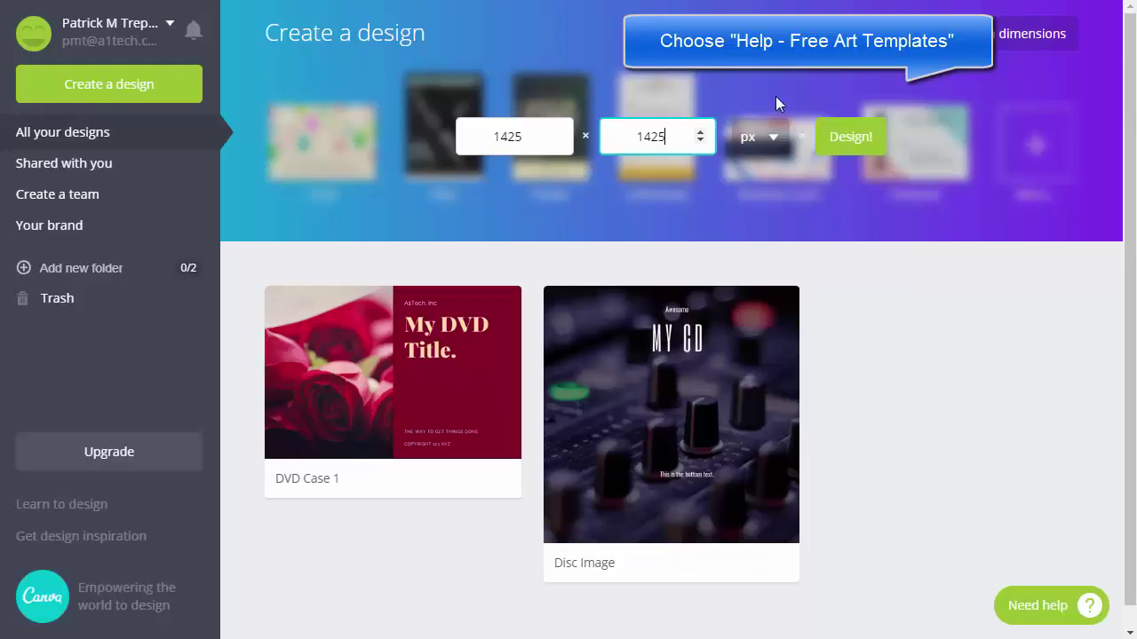
click(858, 142)
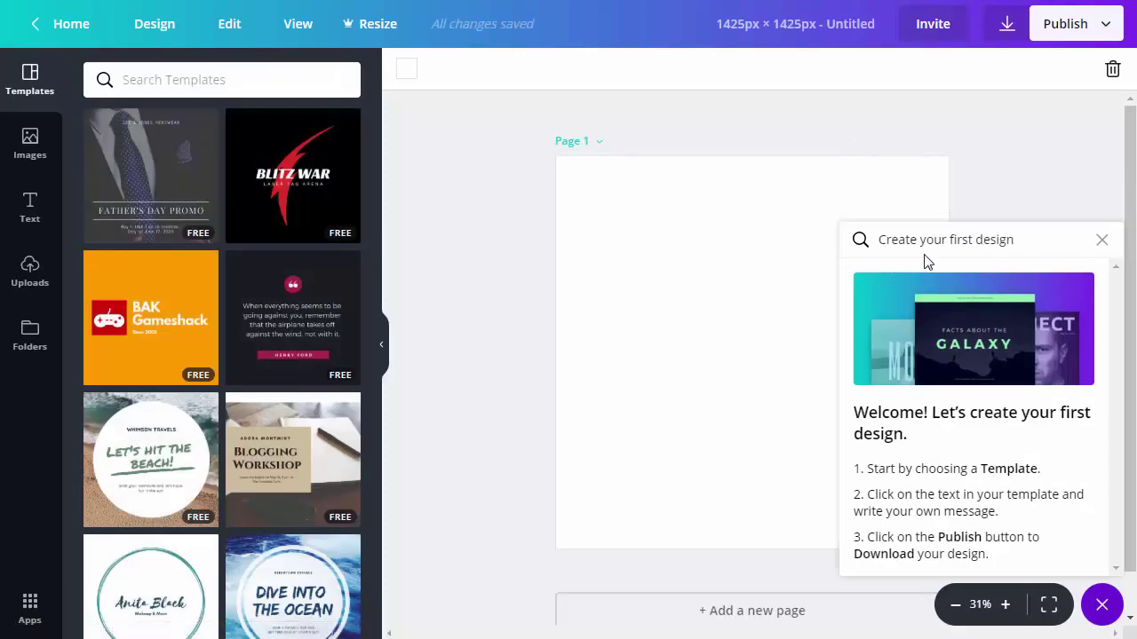
- Close the welcome guide and help panel, leaving the Father's Day Promo template on the page
click(1102, 244)
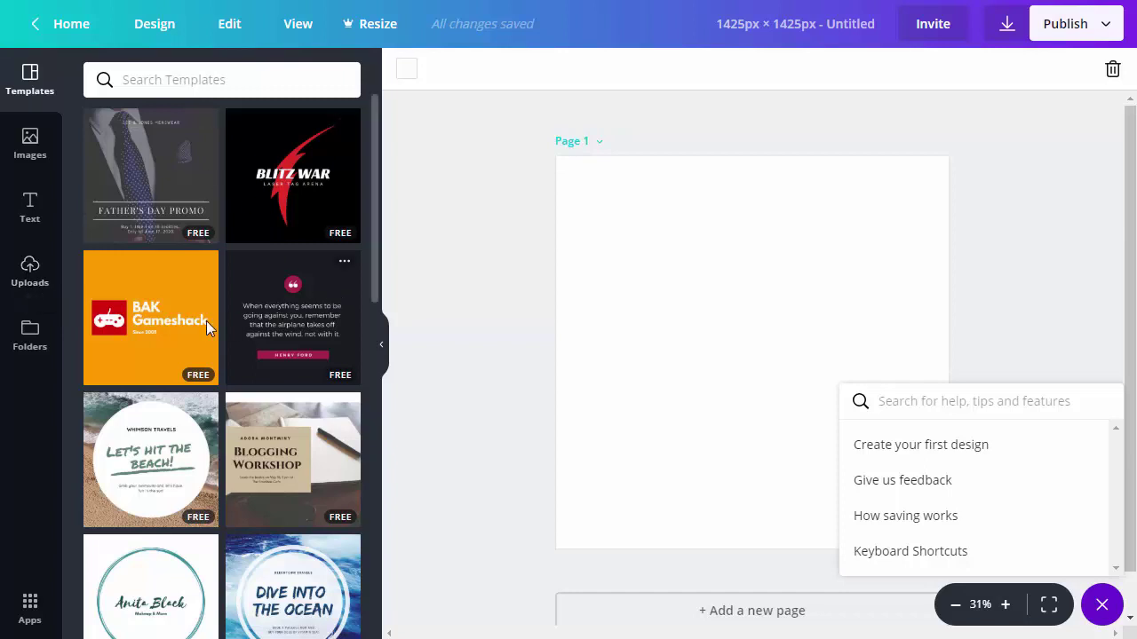
click(160, 197)
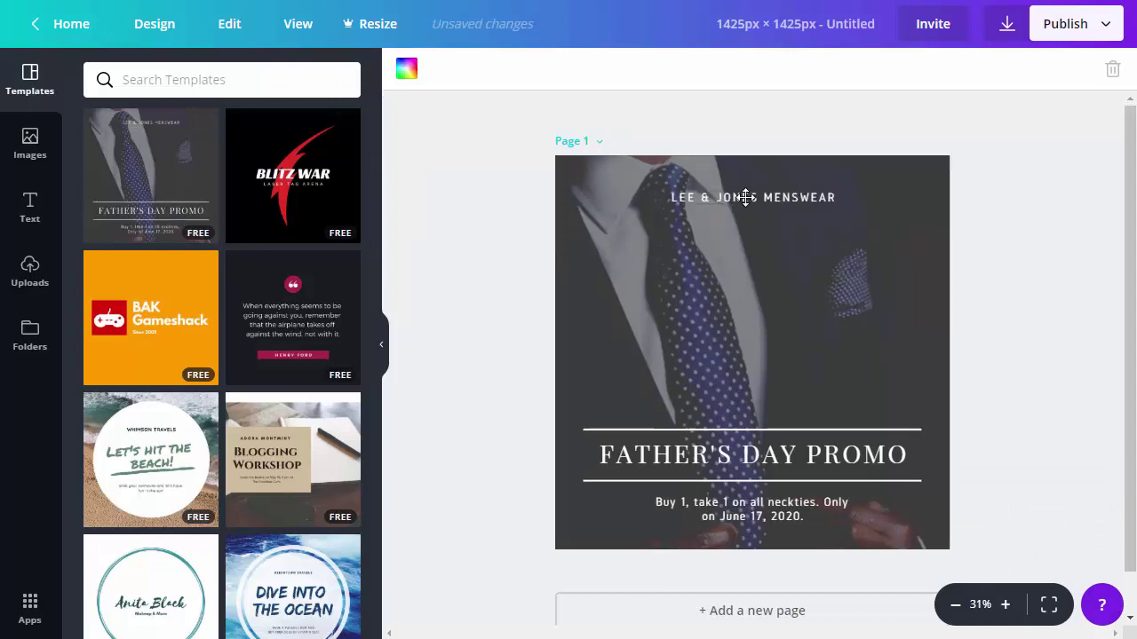
- Nudge LEE & JONES MENSWEAR down and move the FATHER'S DAY PROMO title group up
click(745, 197)
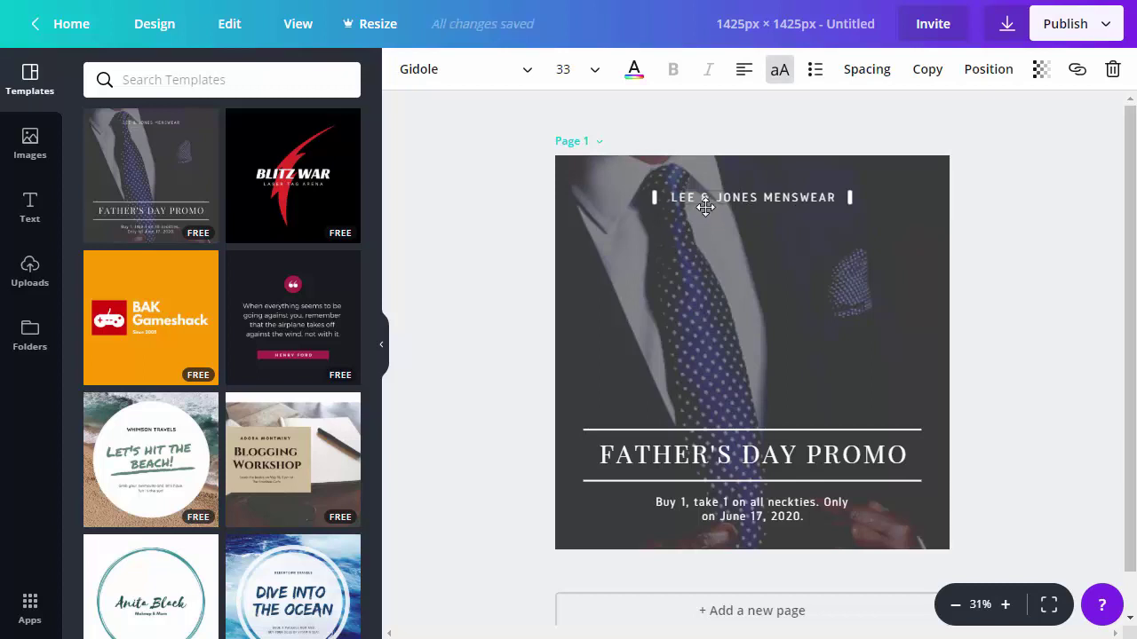
drag(707, 211, 708, 226)
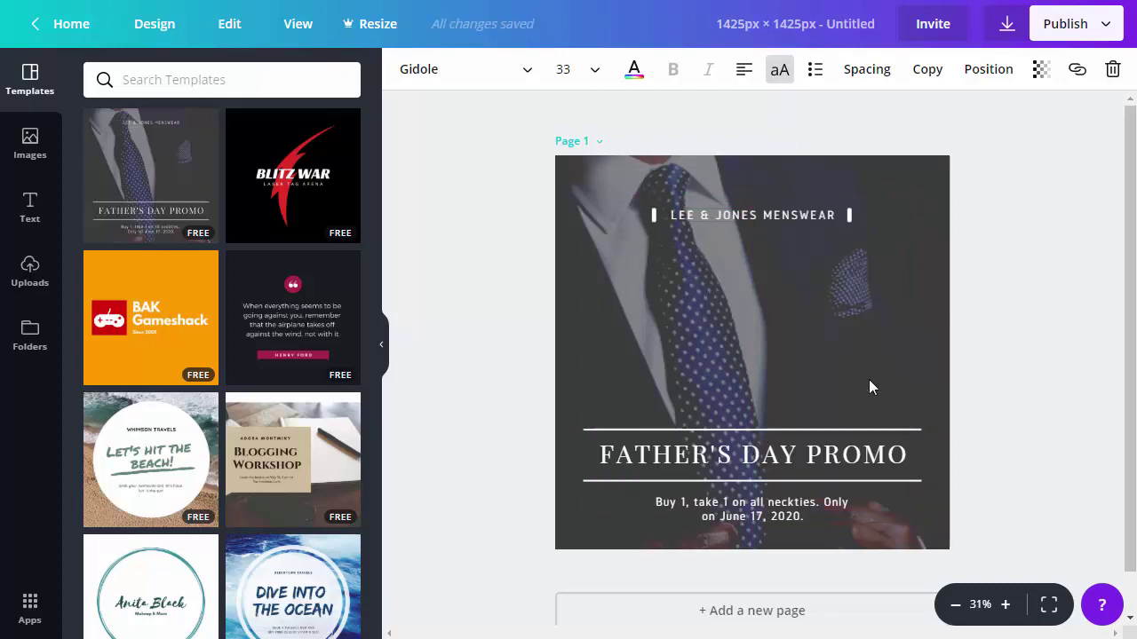
click(750, 432)
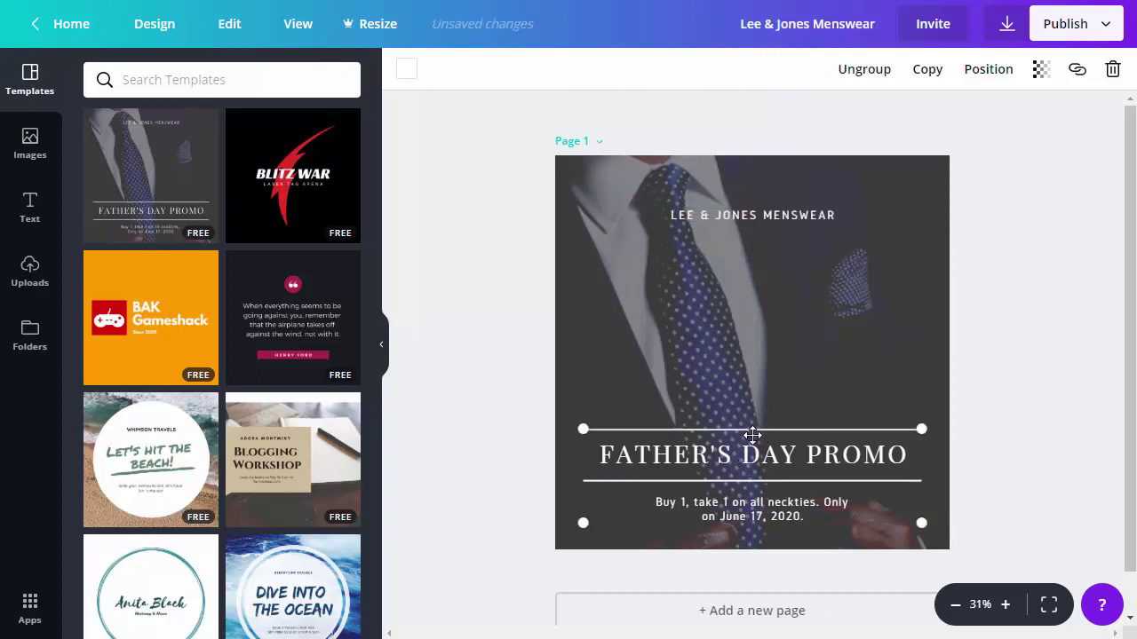
drag(751, 432, 767, 383)
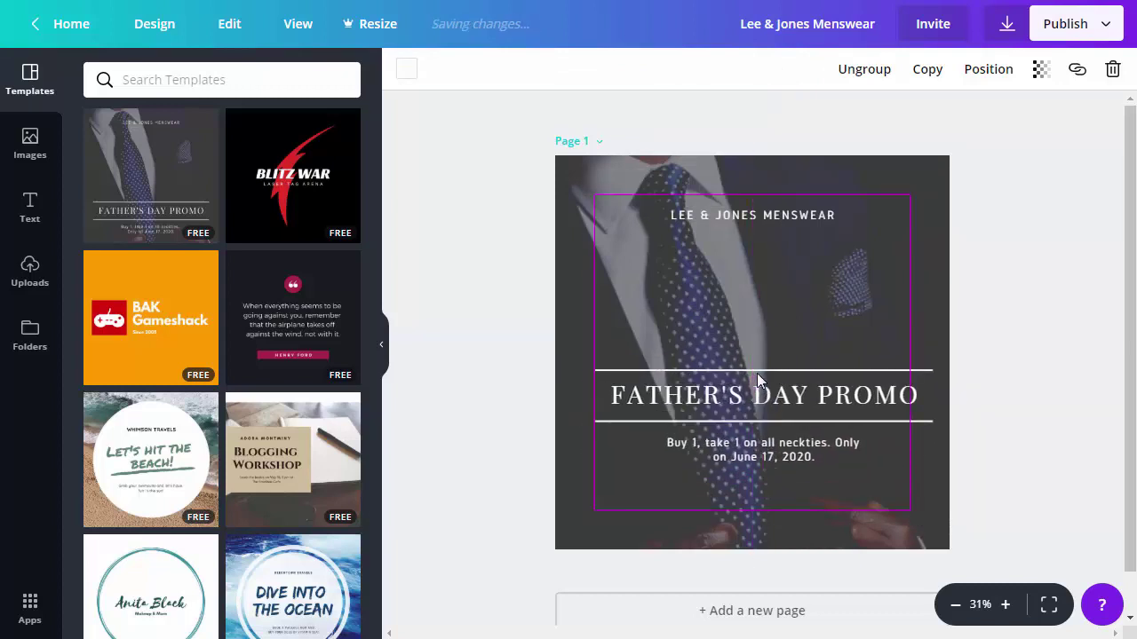
click(730, 395)
double_click(729, 395)
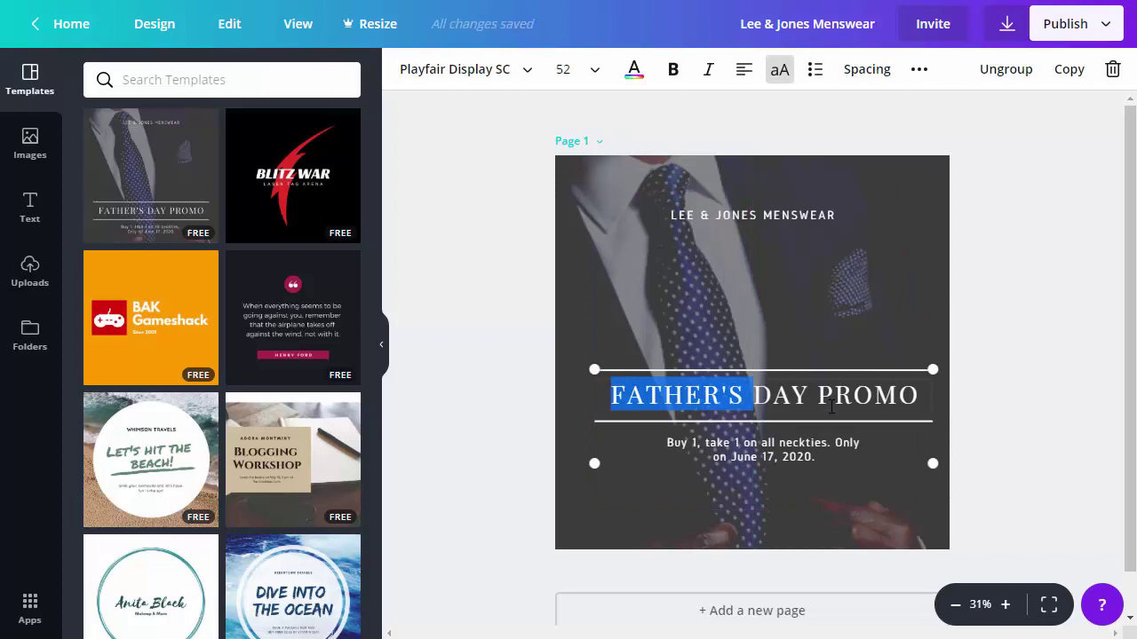
double_click(768, 443)
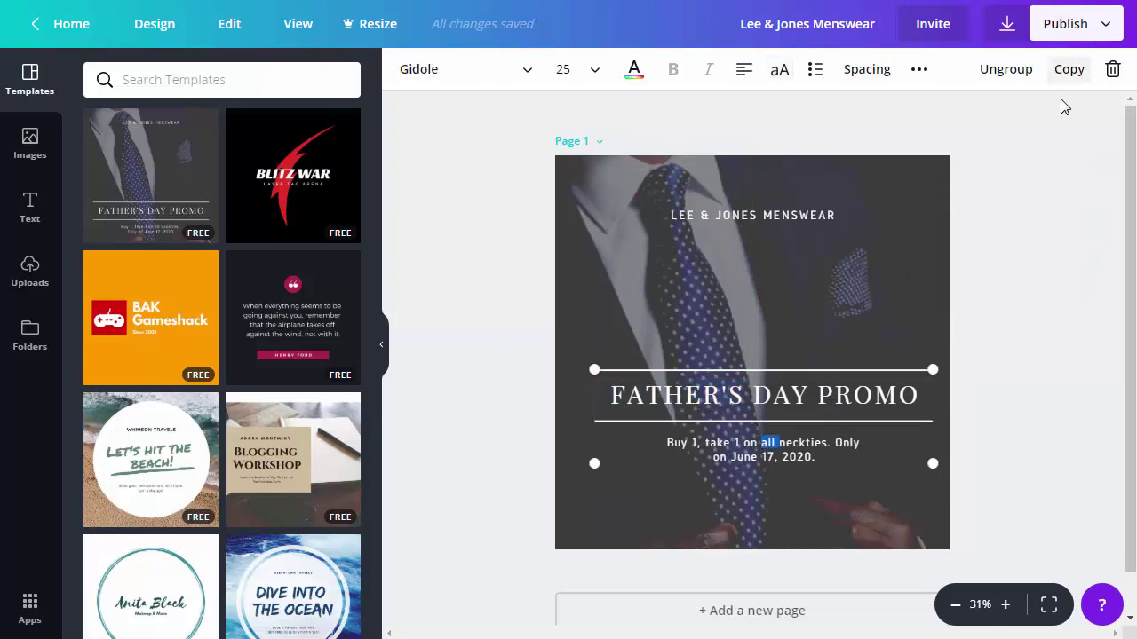
click(766, 398)
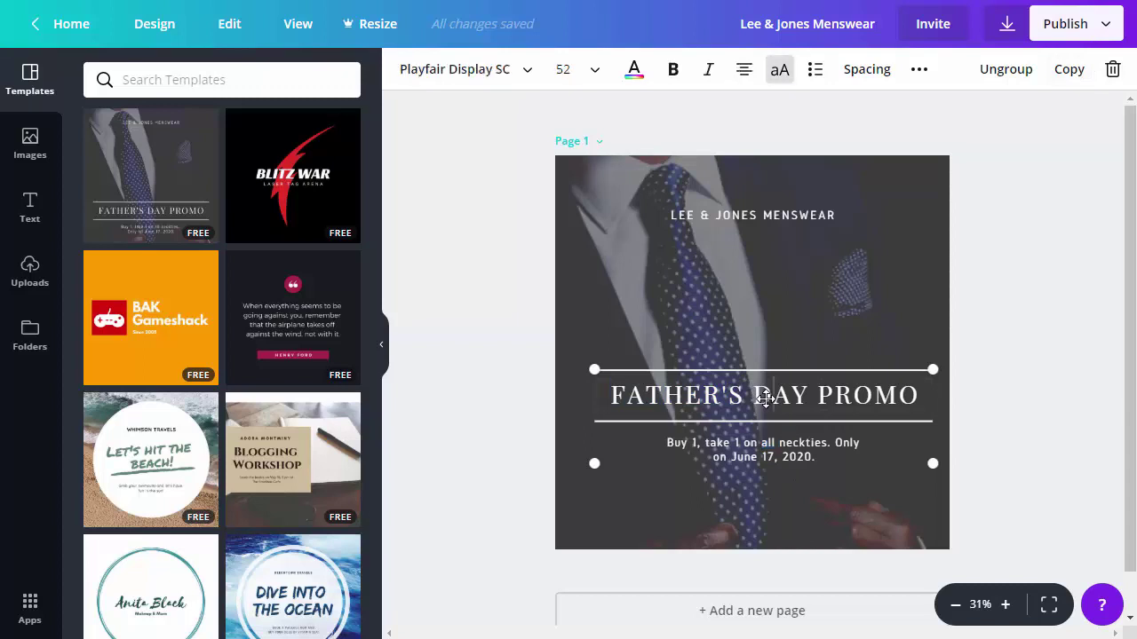
- Download the design as DiscImage1.jpg in JPG format and return to the homepage
click(1066, 29)
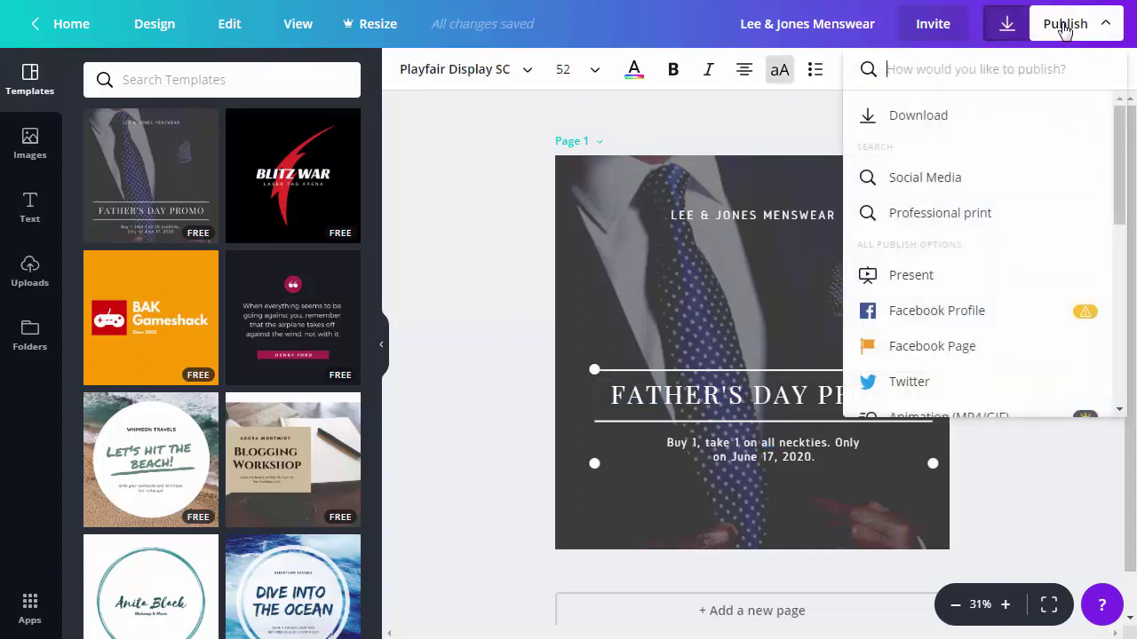
click(930, 119)
click(989, 161)
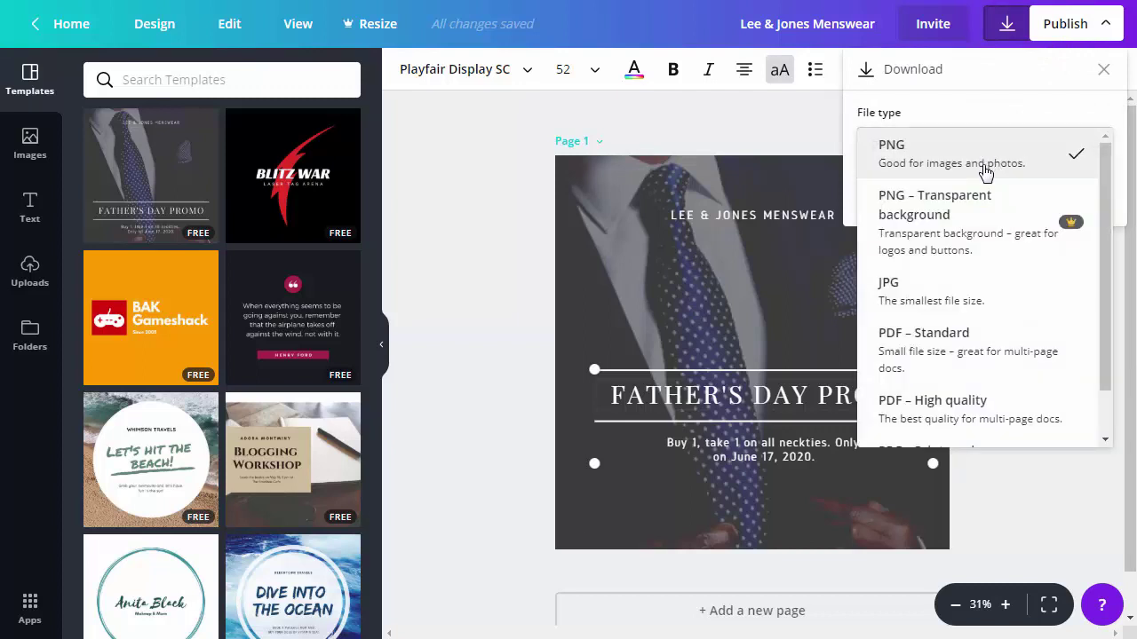
click(949, 293)
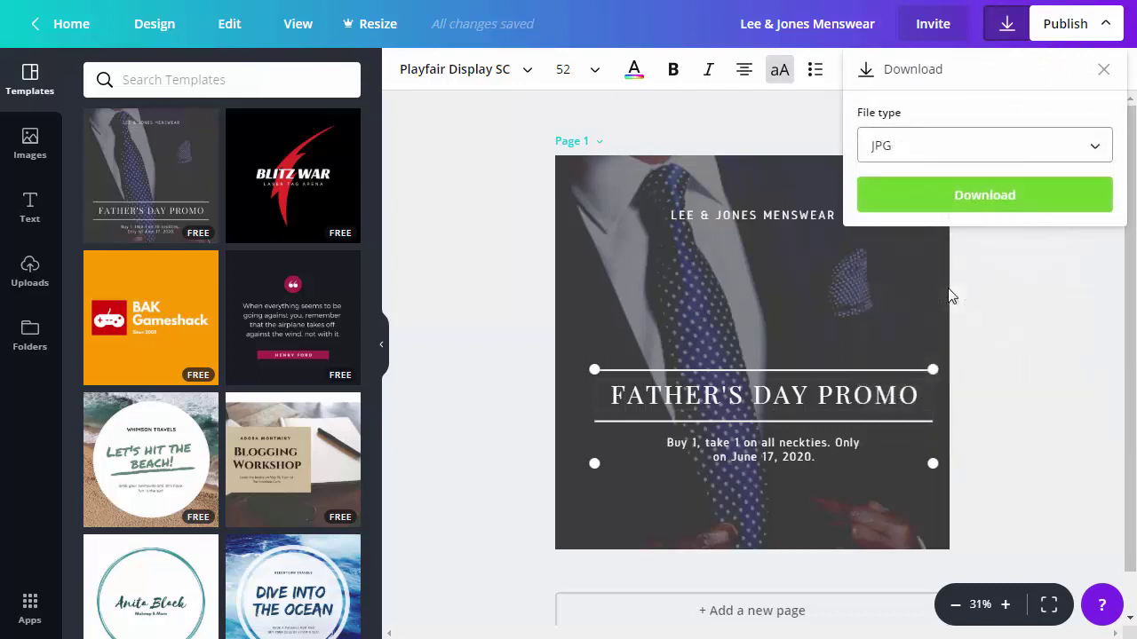
click(994, 194)
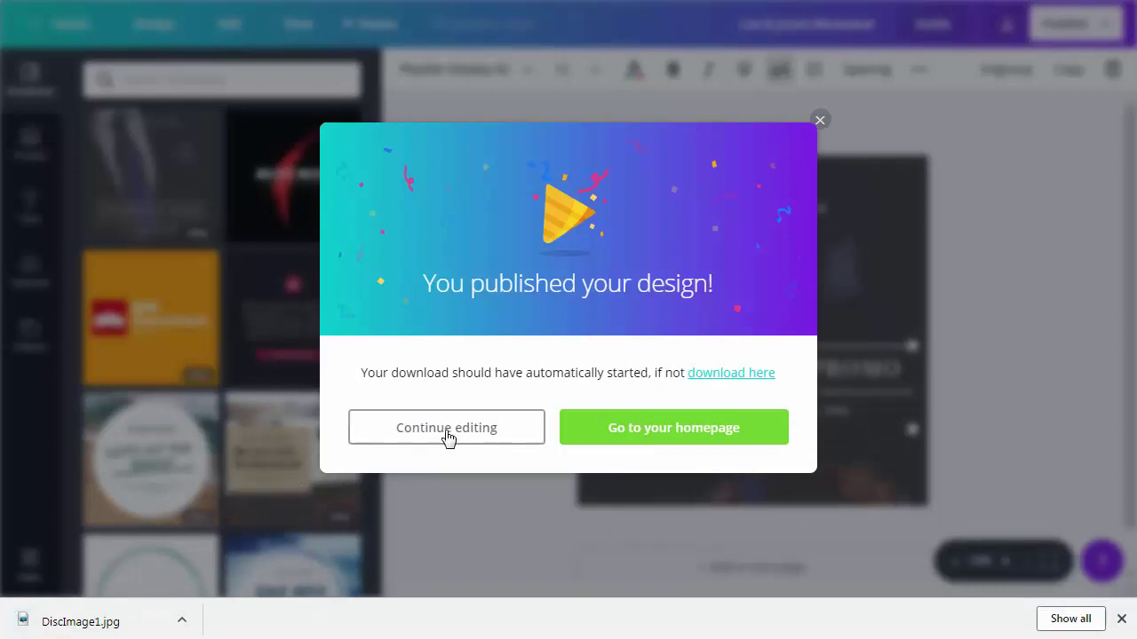
click(683, 436)
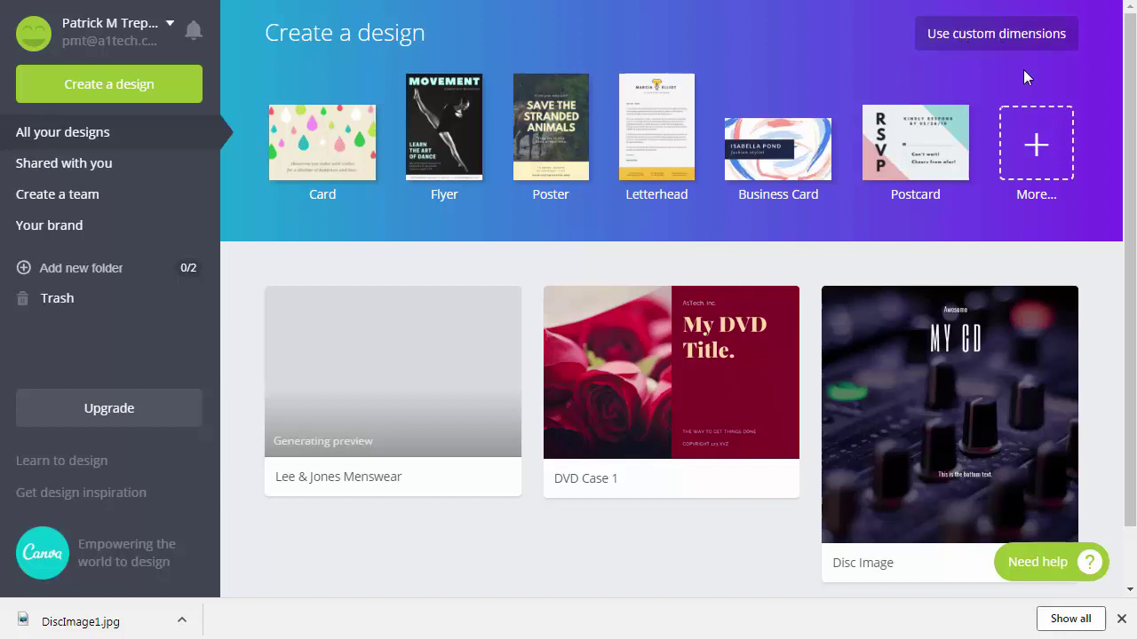
- Begin another custom-size design, then switch to the TrepStar disc-image guidelines page
click(989, 38)
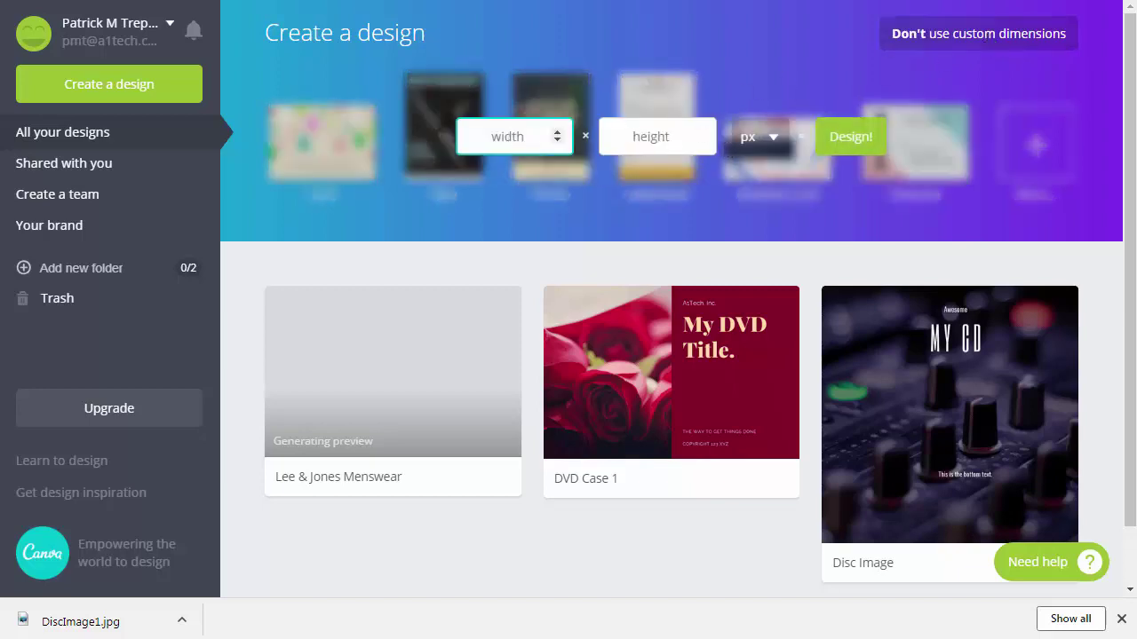
key(ctrl+Tab)
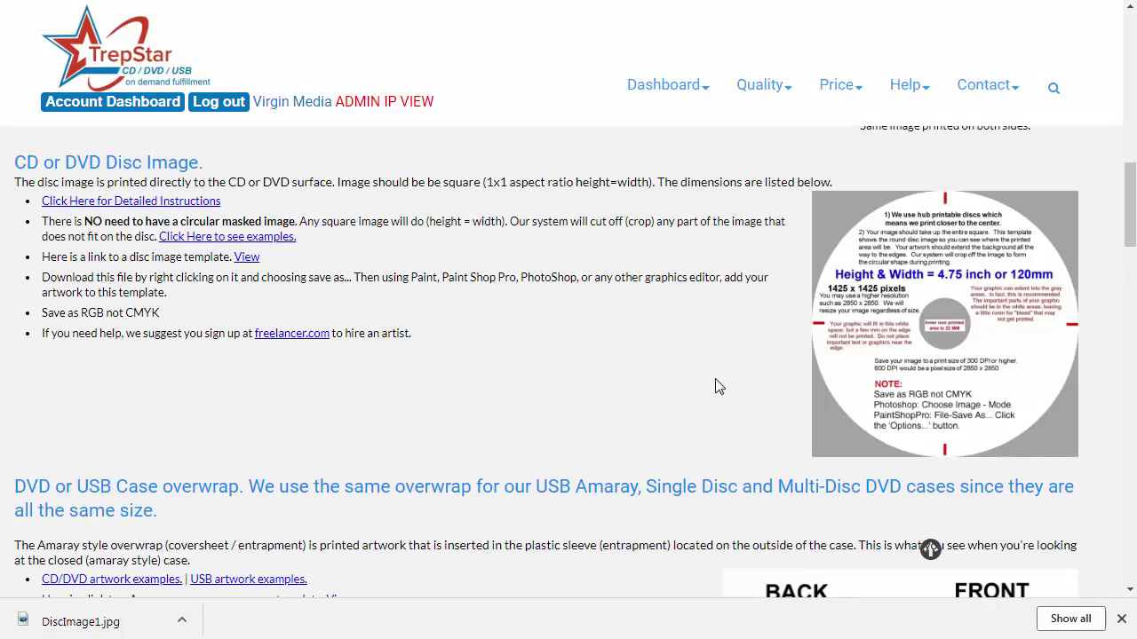
- Scroll to the case overwrap section and open the 3225 × 2175 px BACK/FRONT template
scroll(719, 387, down, 4)
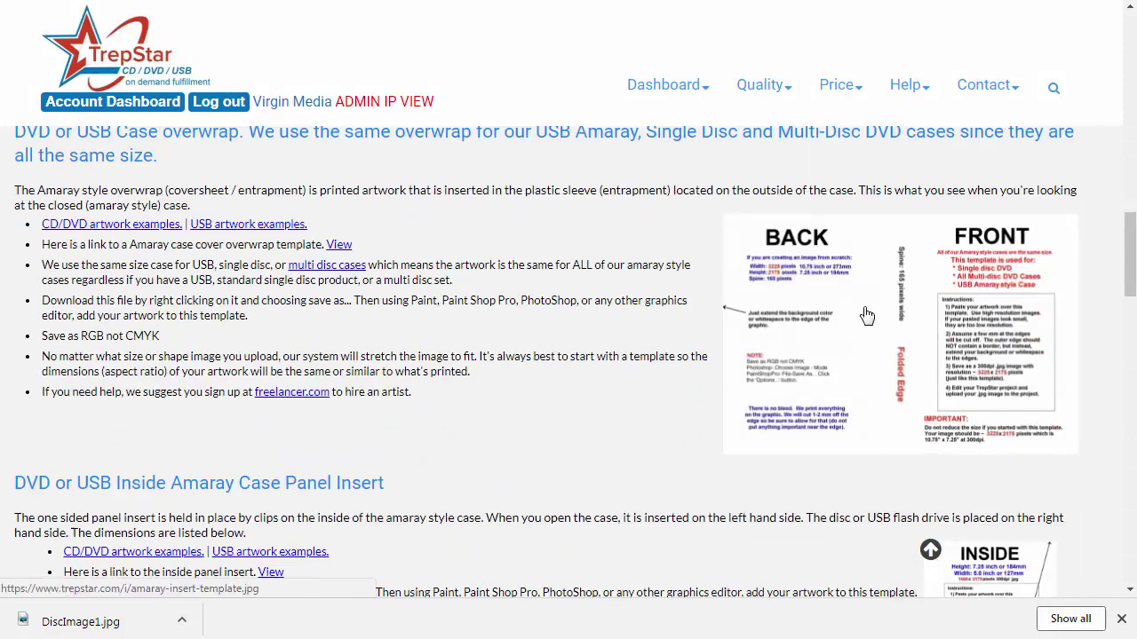
click(869, 315)
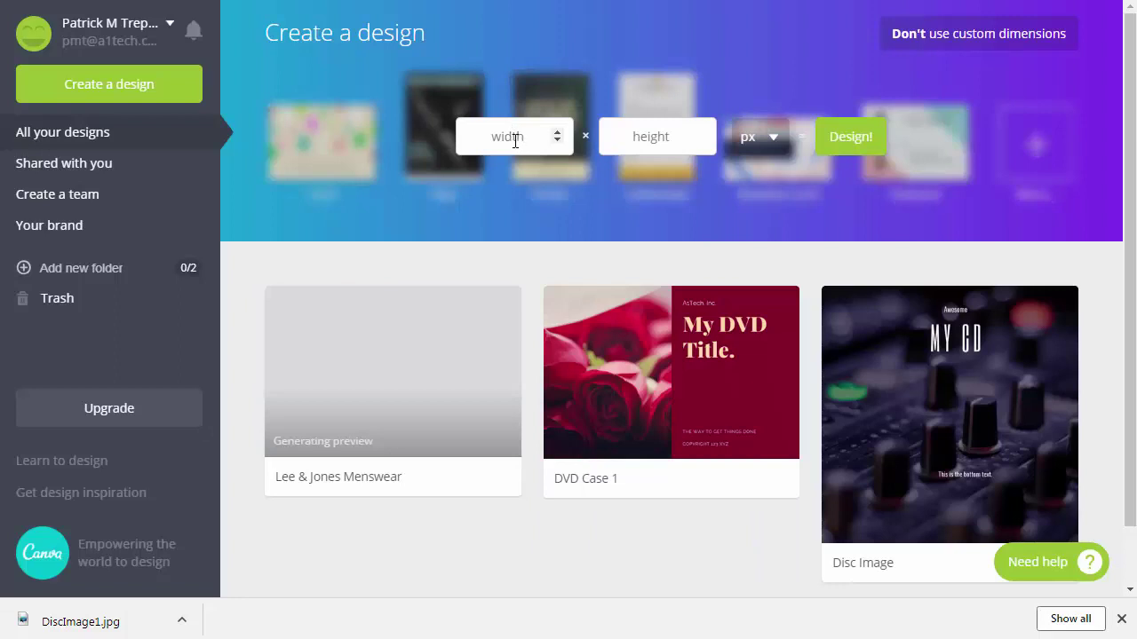
- Create a new custom design measuring 3225 × 2175 px
click(514, 138)
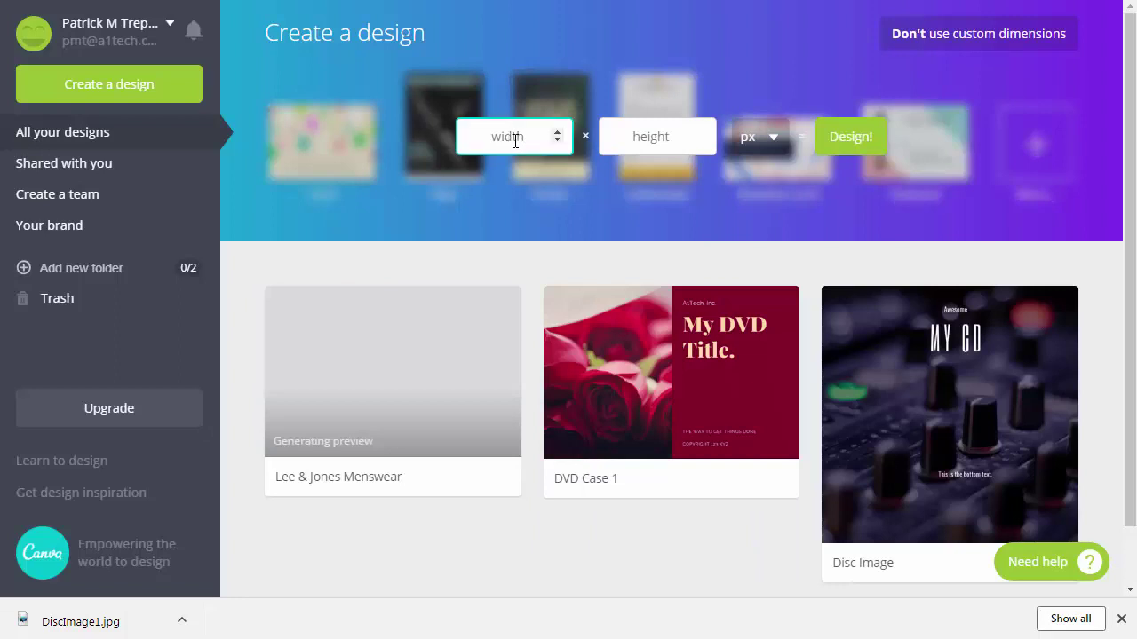
text(3225)
key(Tab)
text(2175)
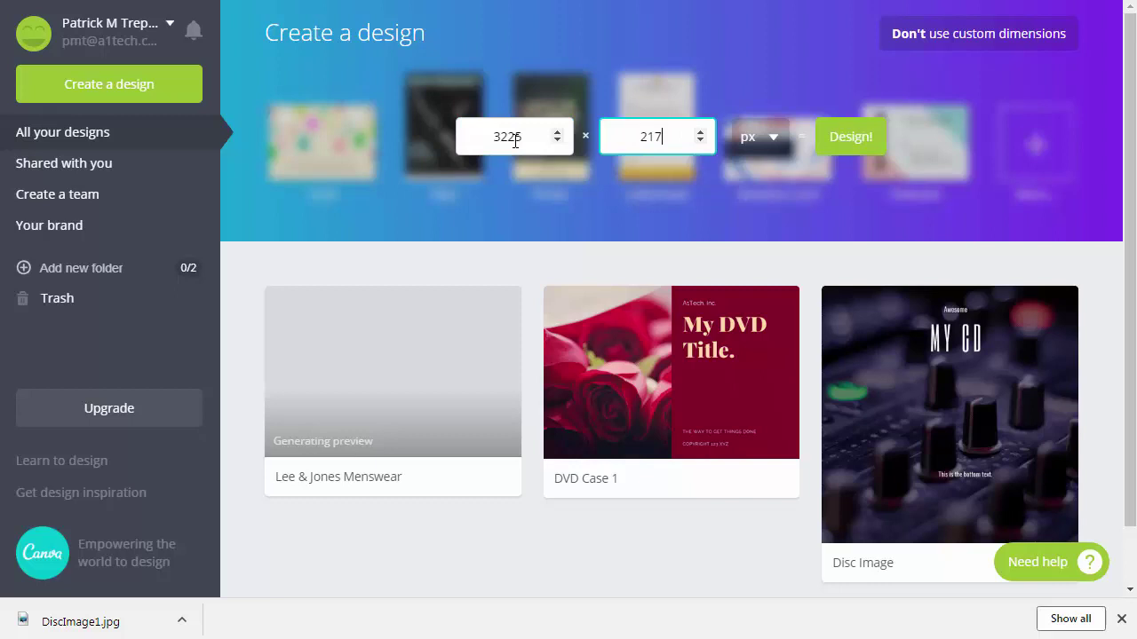
click(858, 145)
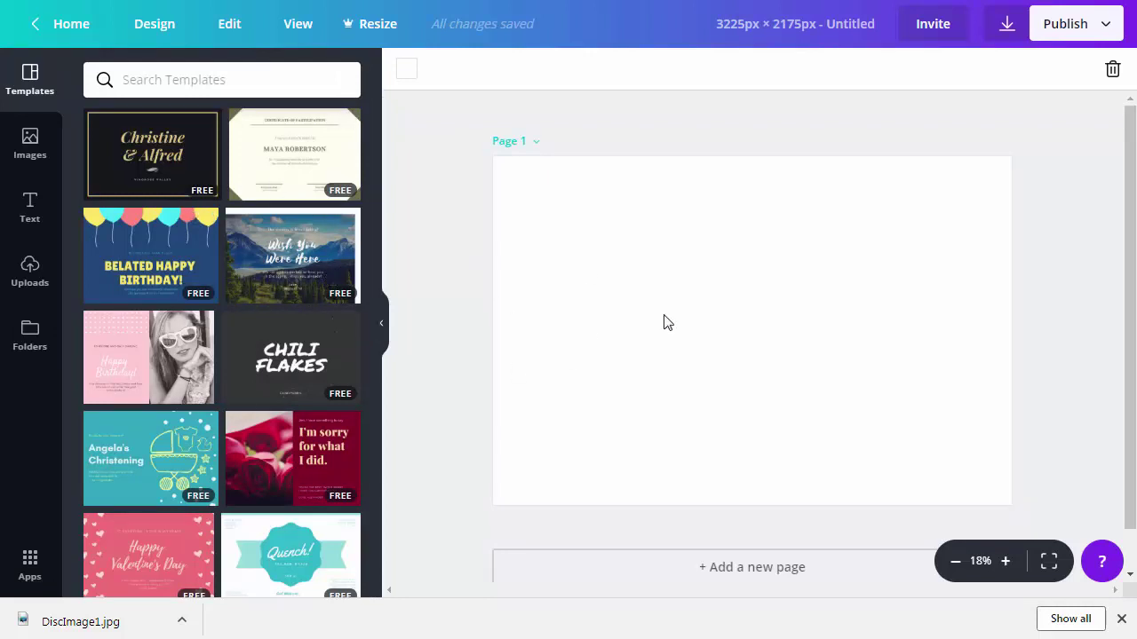
- Apply the Happy Birthday template, then replace it with Angela's Christening
scroll(365, 345, down, 1)
click(148, 272)
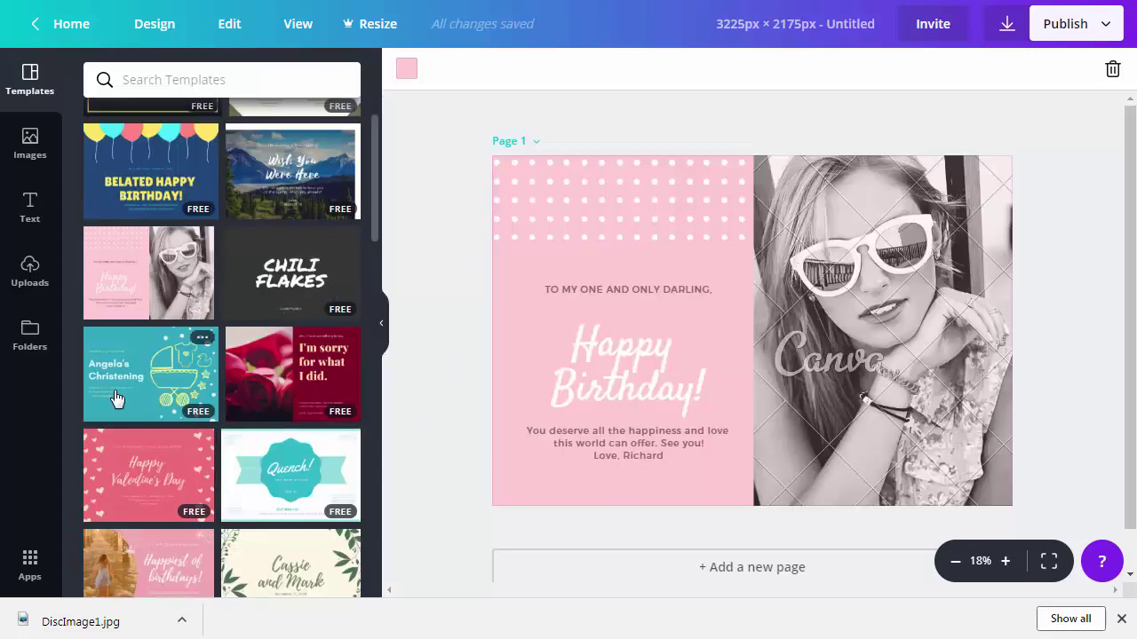
click(116, 396)
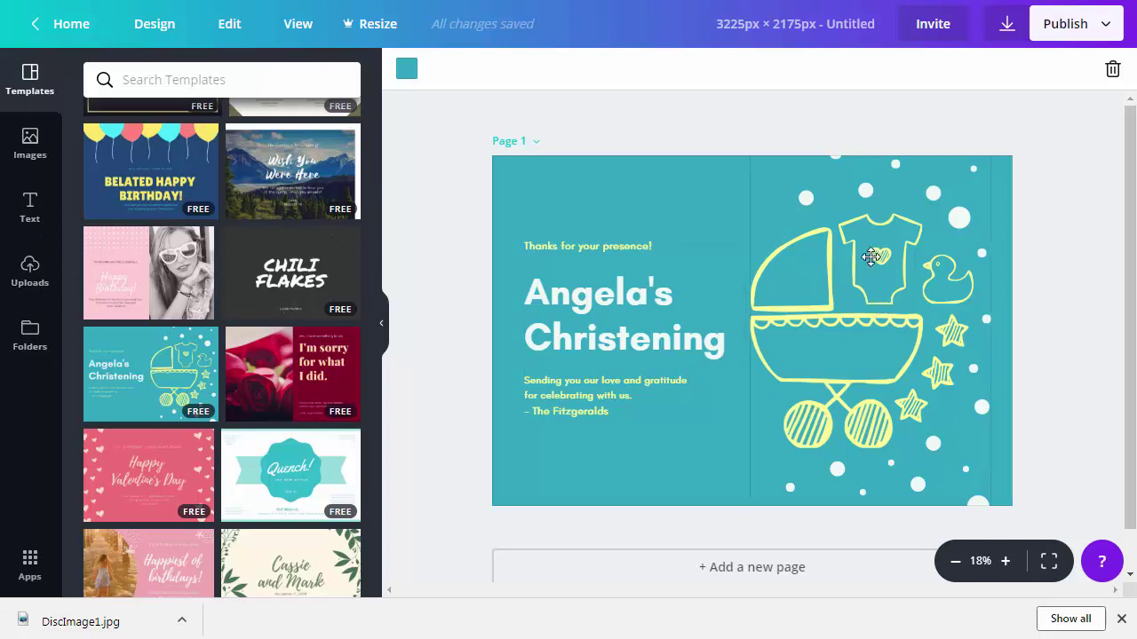
- Push the baby graphic to the right edge and retitle the heading 'Back of DVD Case'
drag(865, 187, 875, 195)
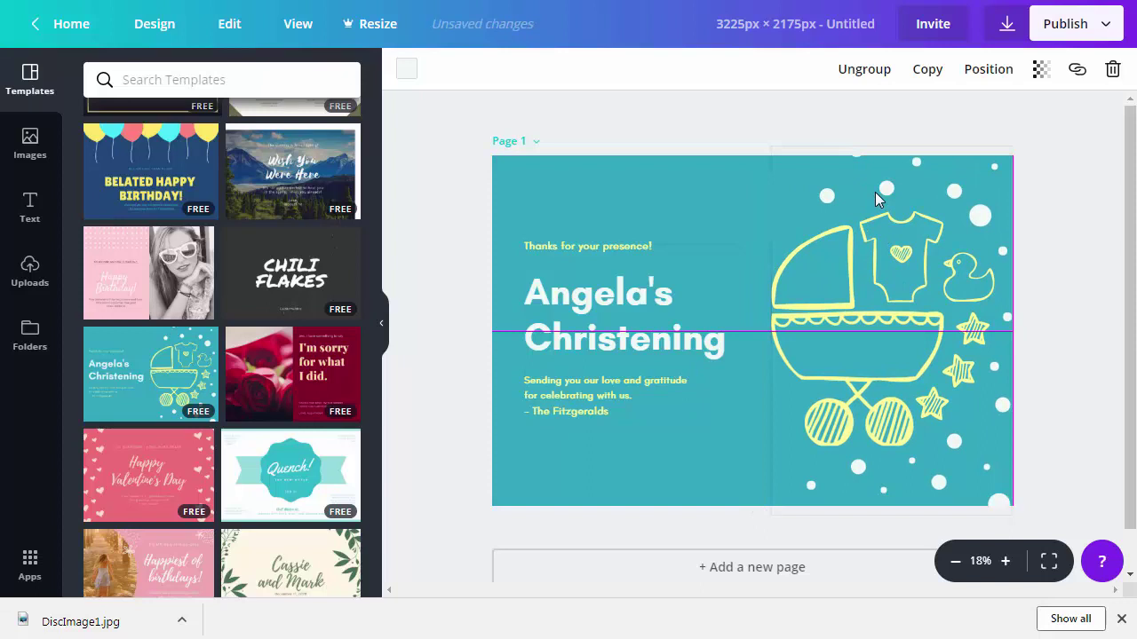
click(601, 292)
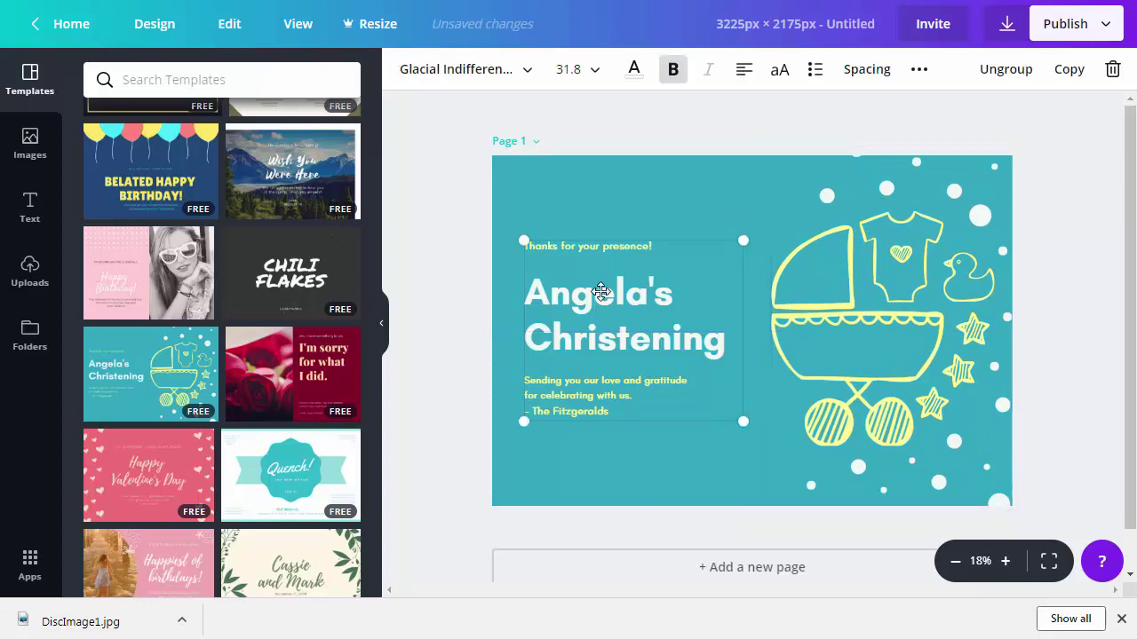
double_click(601, 292)
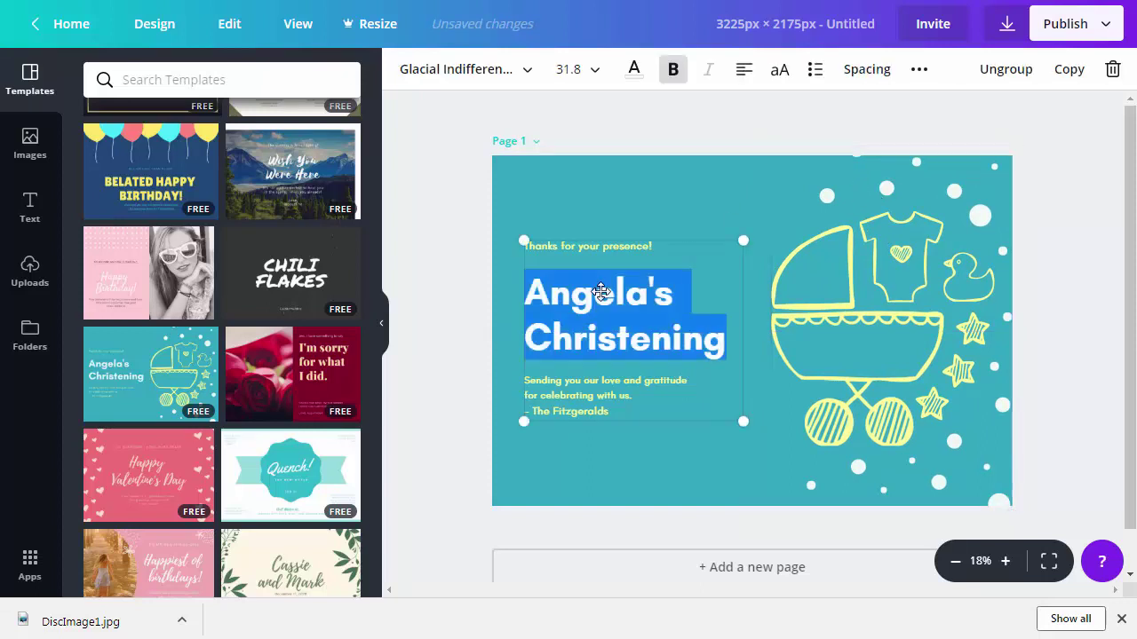
text(Back)
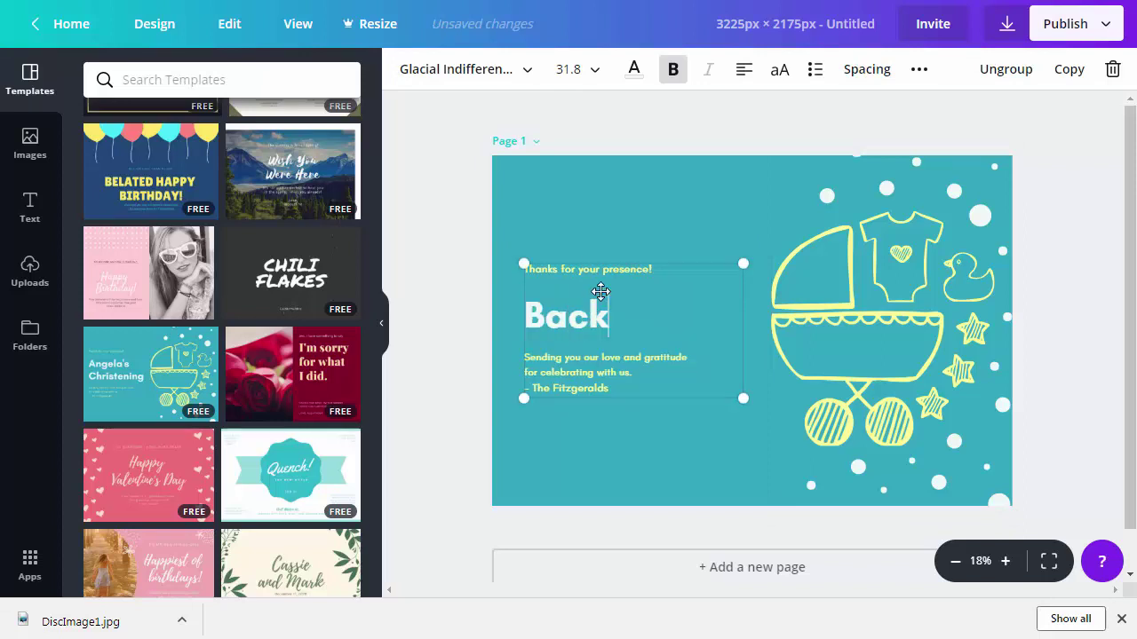
text( of DVD Case)
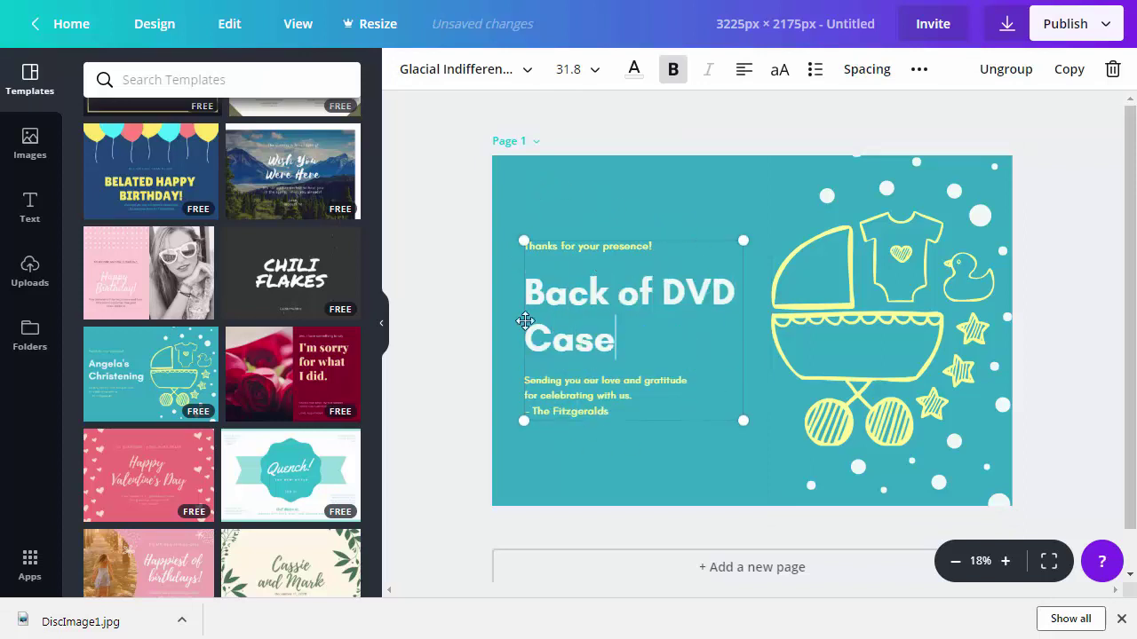
- Add a new text box and move it down toward the bottom of the page
click(33, 210)
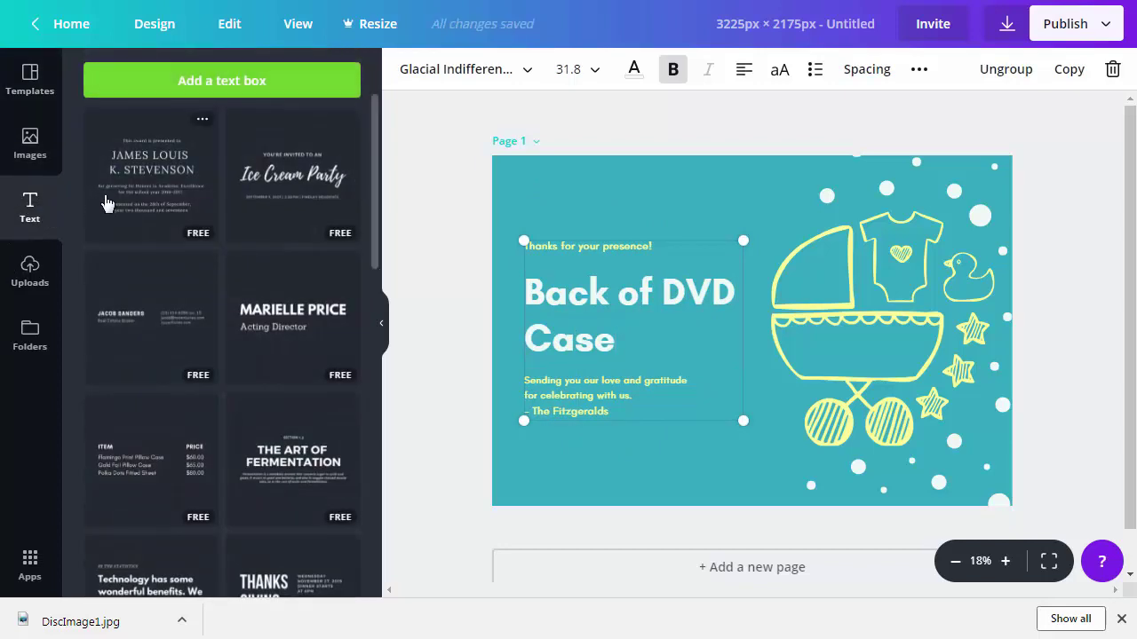
click(249, 94)
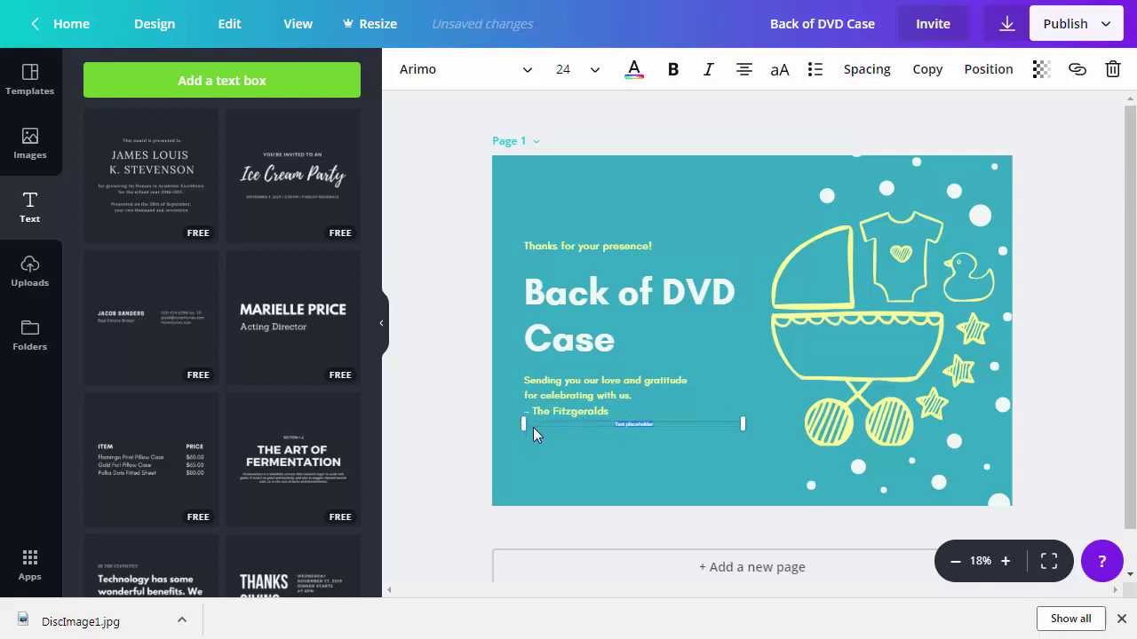
drag(545, 427, 551, 451)
drag(630, 451, 625, 457)
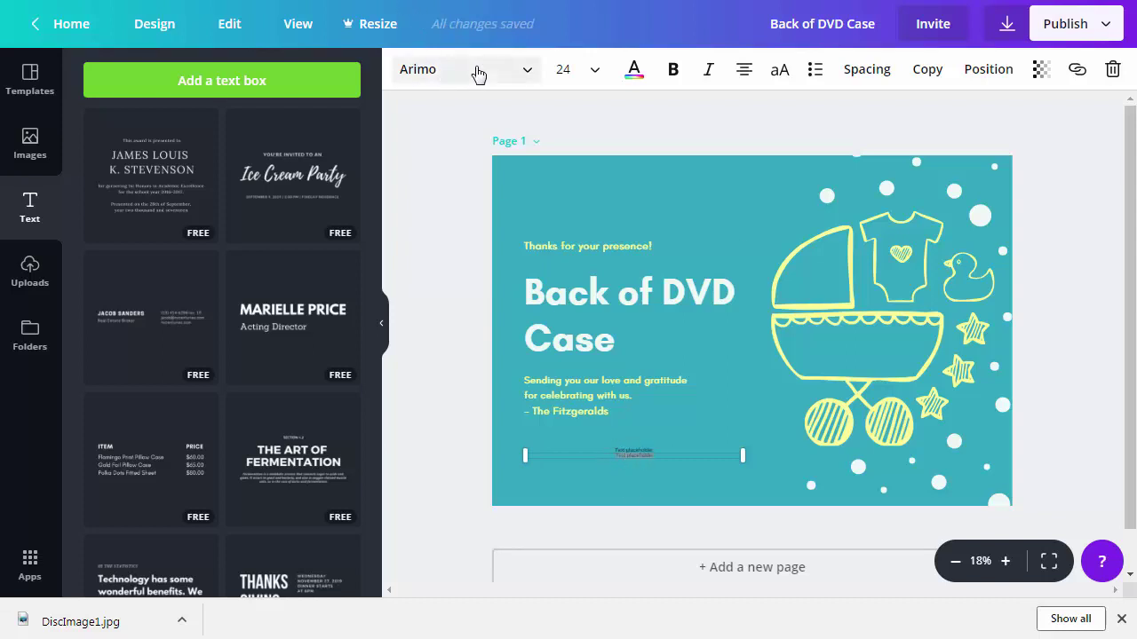
- Style the placeholder text at size 104 in red Advent Pro Bold
click(597, 70)
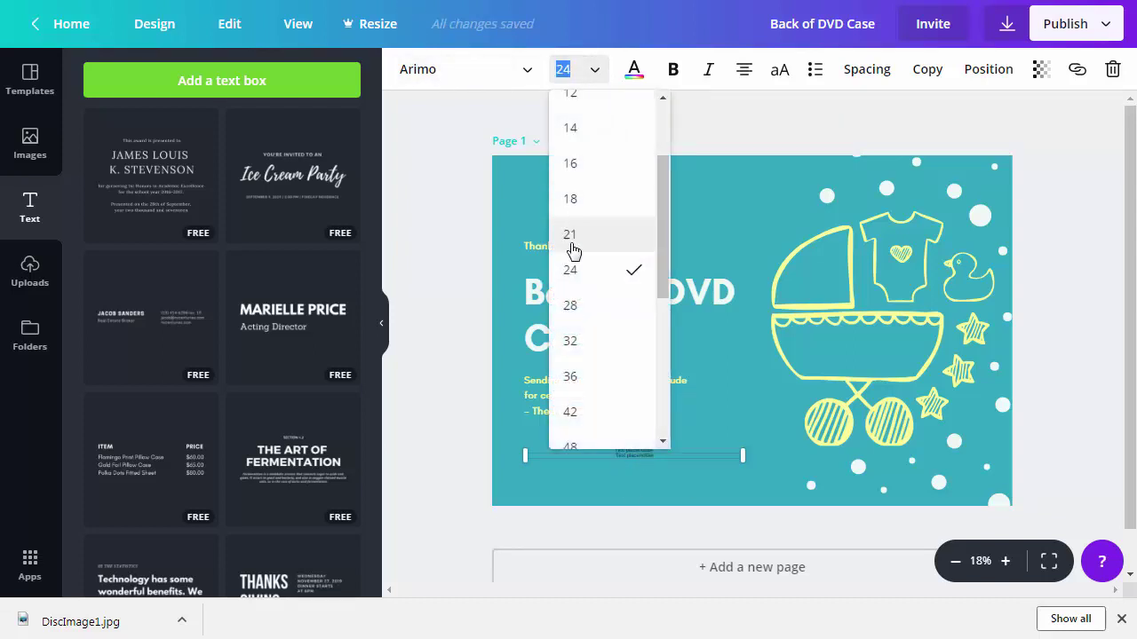
click(593, 346)
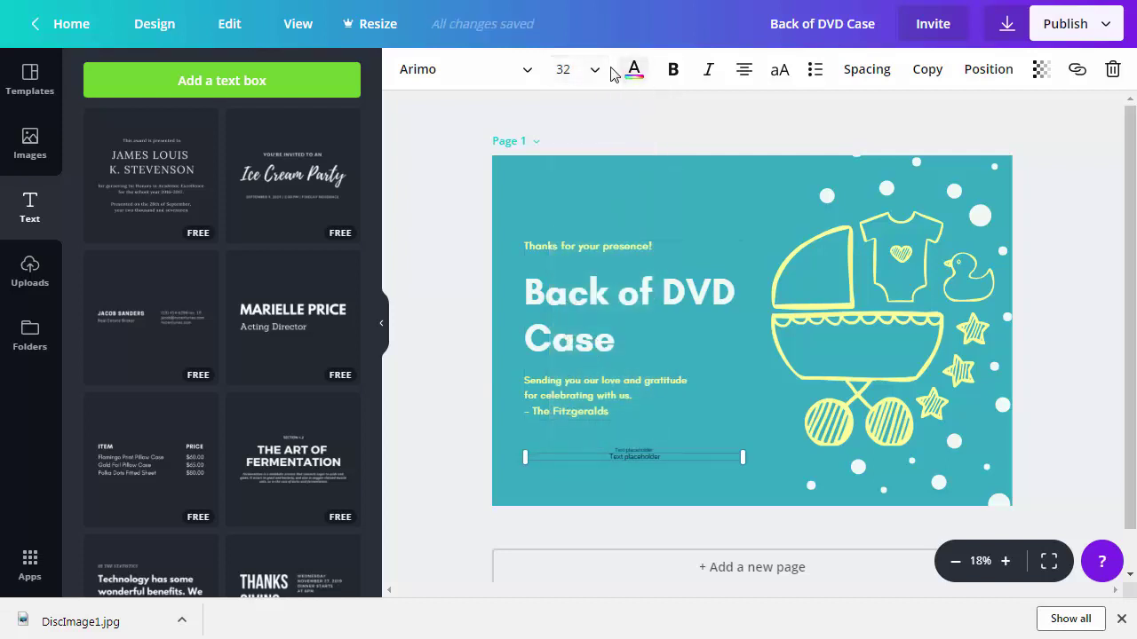
click(597, 75)
drag(663, 266, 665, 373)
click(590, 356)
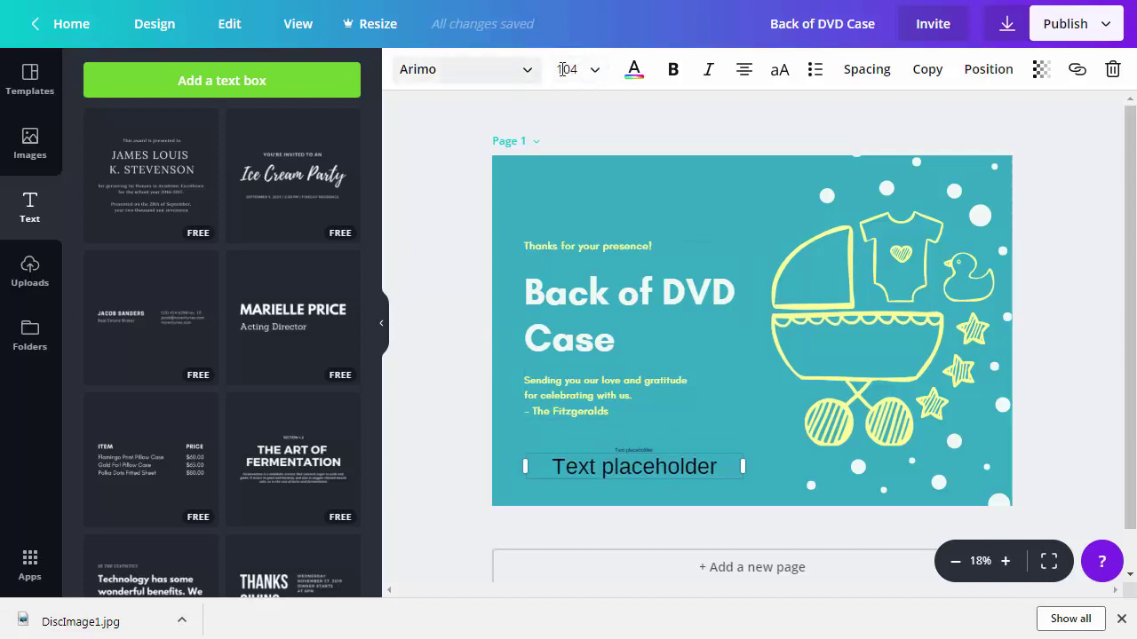
click(461, 71)
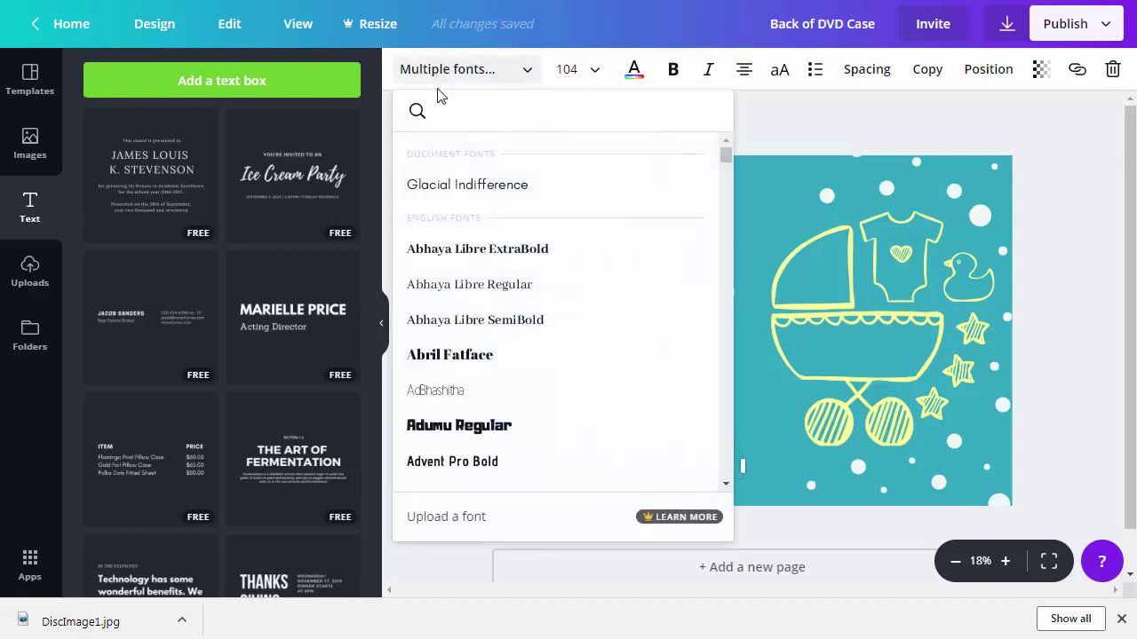
click(447, 461)
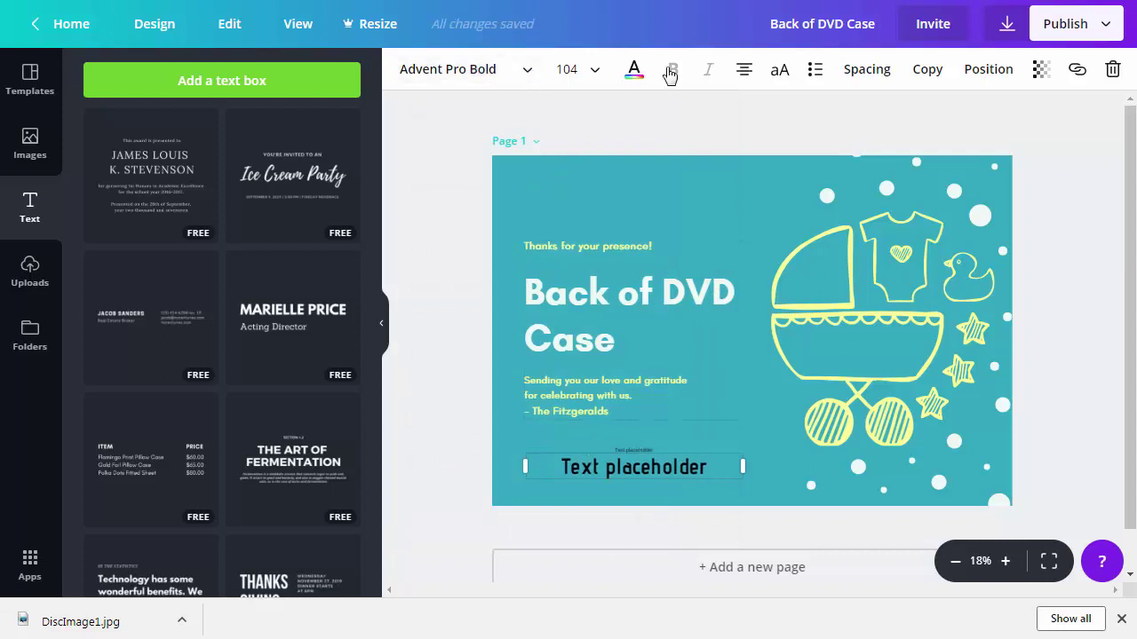
click(636, 71)
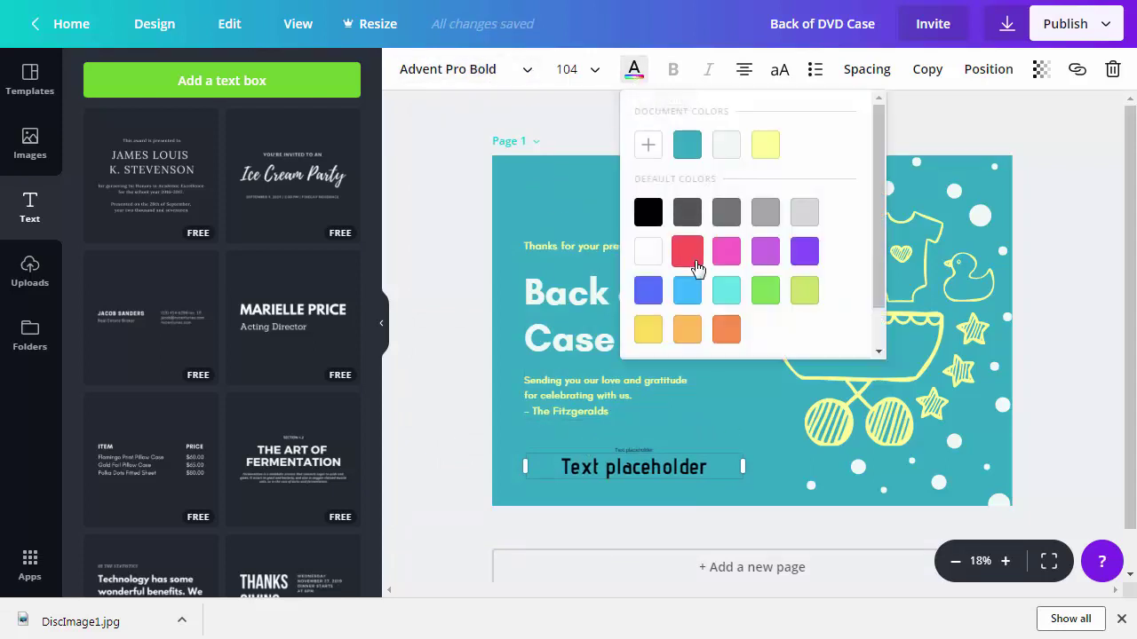
click(688, 252)
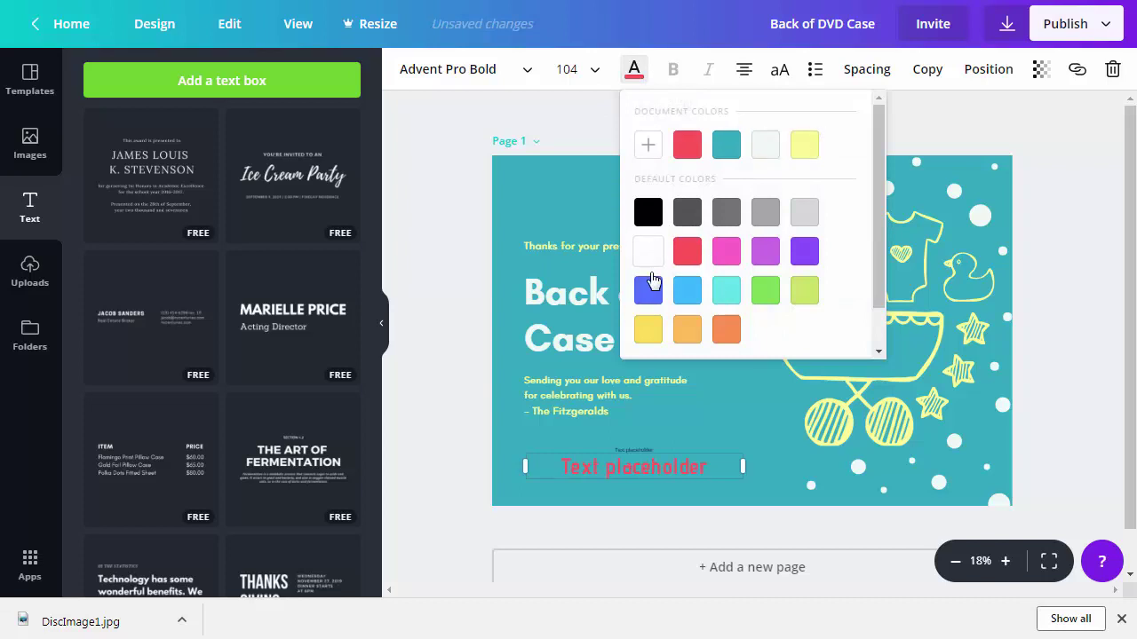
click(446, 165)
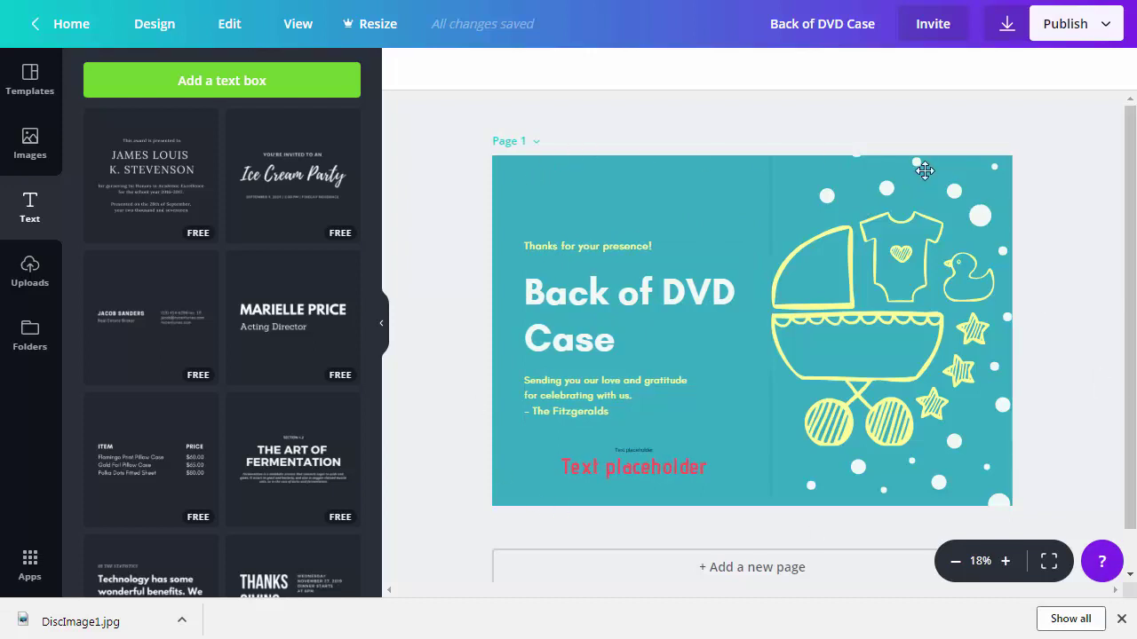
- Download Back of DVD Case.jpg in JPG format and return to the homepage design list
click(1075, 26)
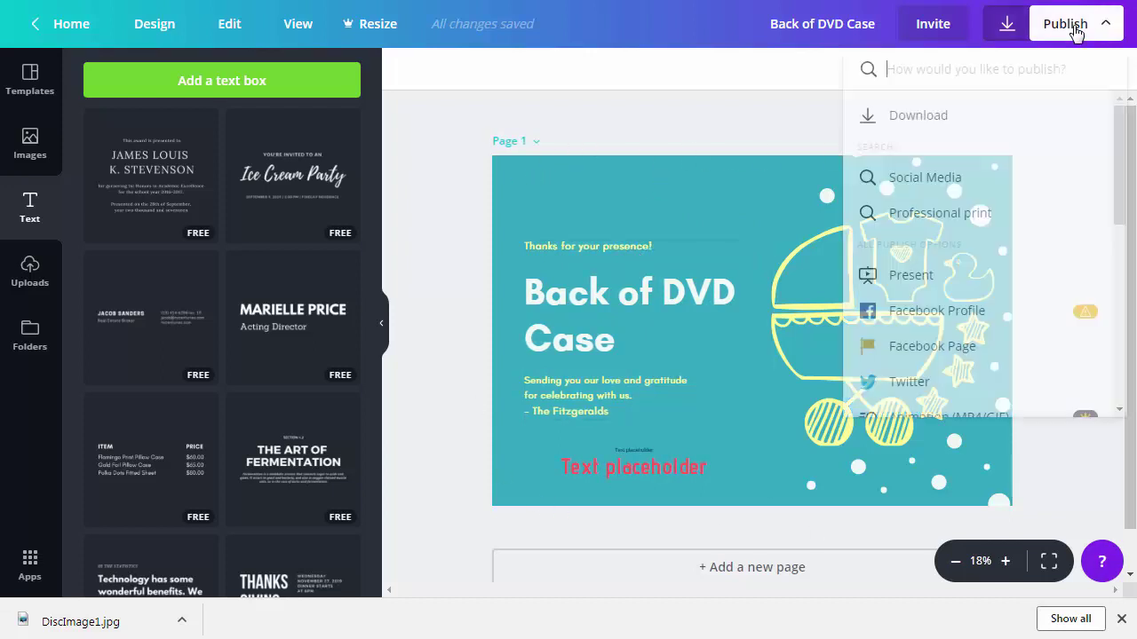
click(926, 127)
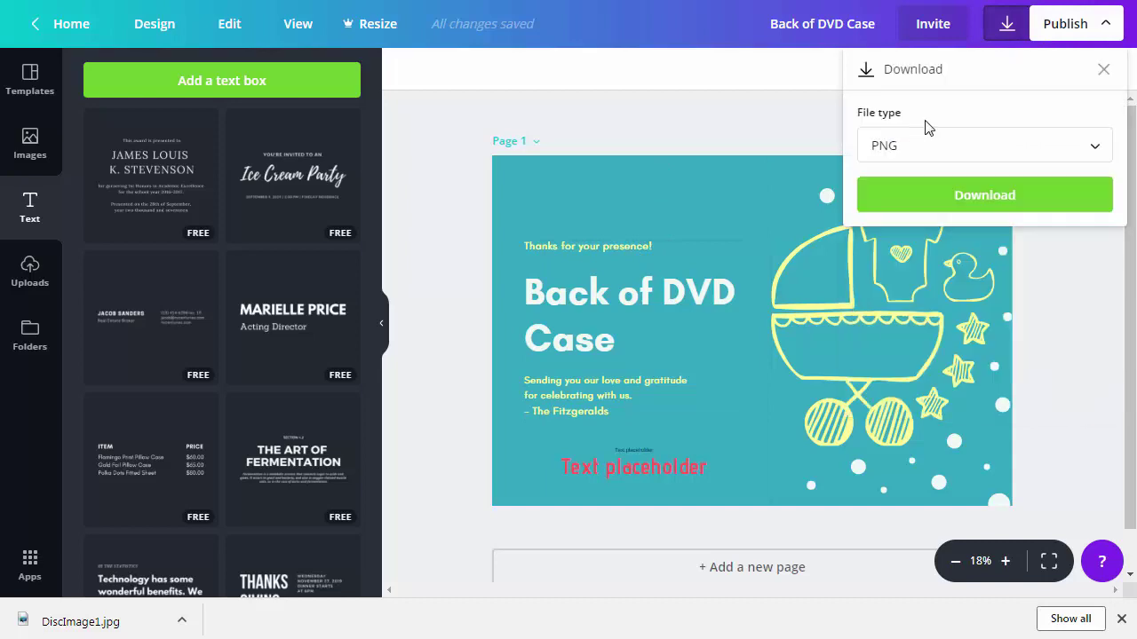
click(985, 153)
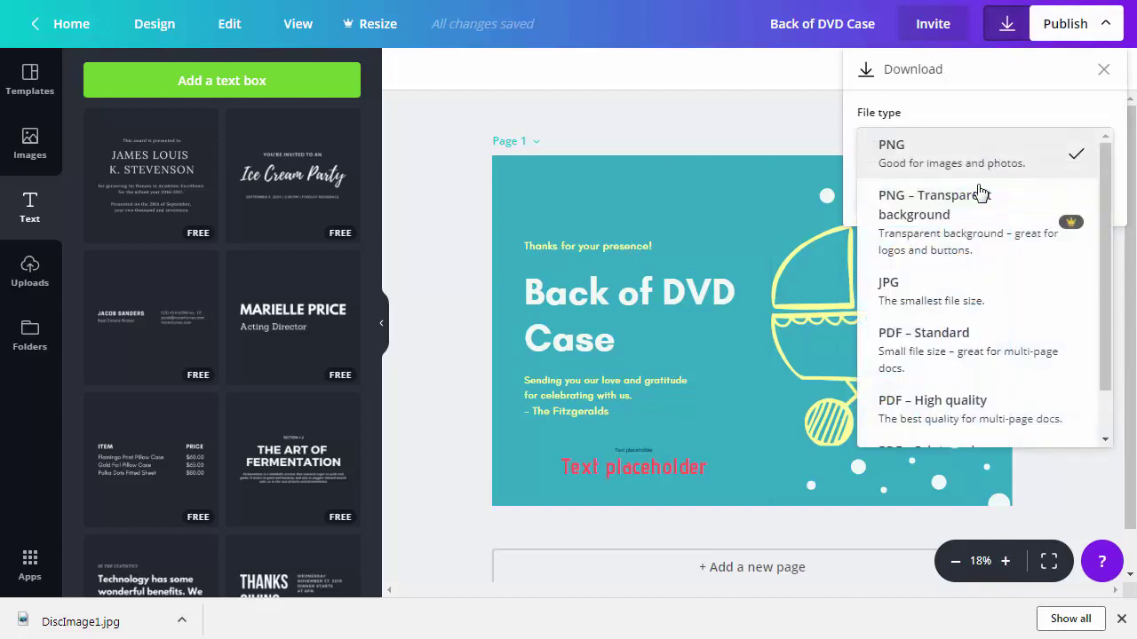
click(968, 300)
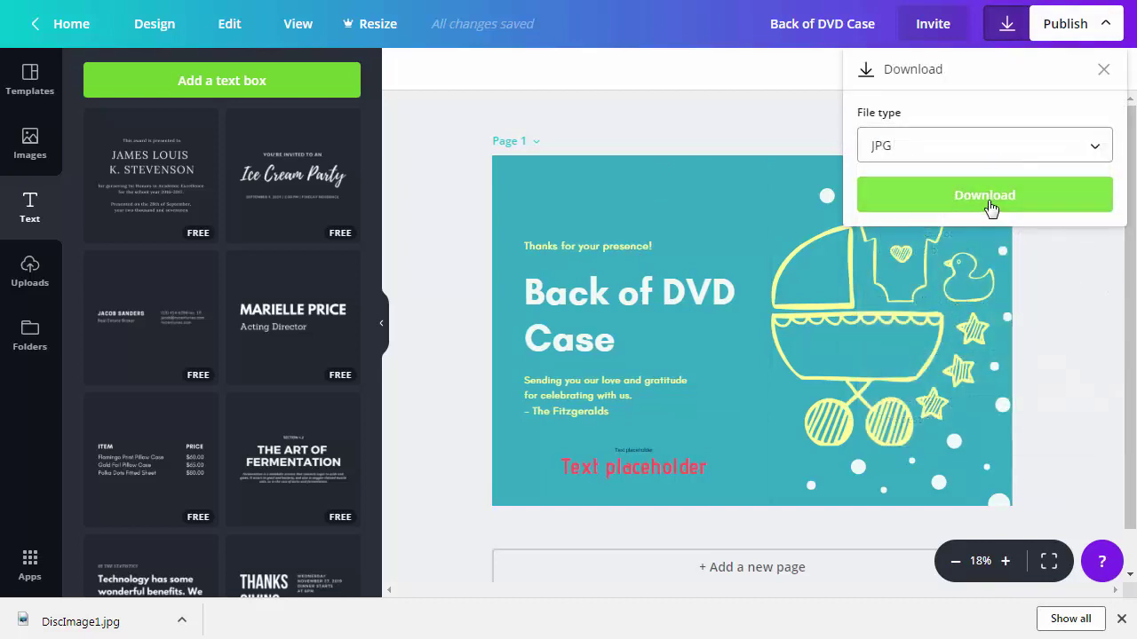
click(991, 202)
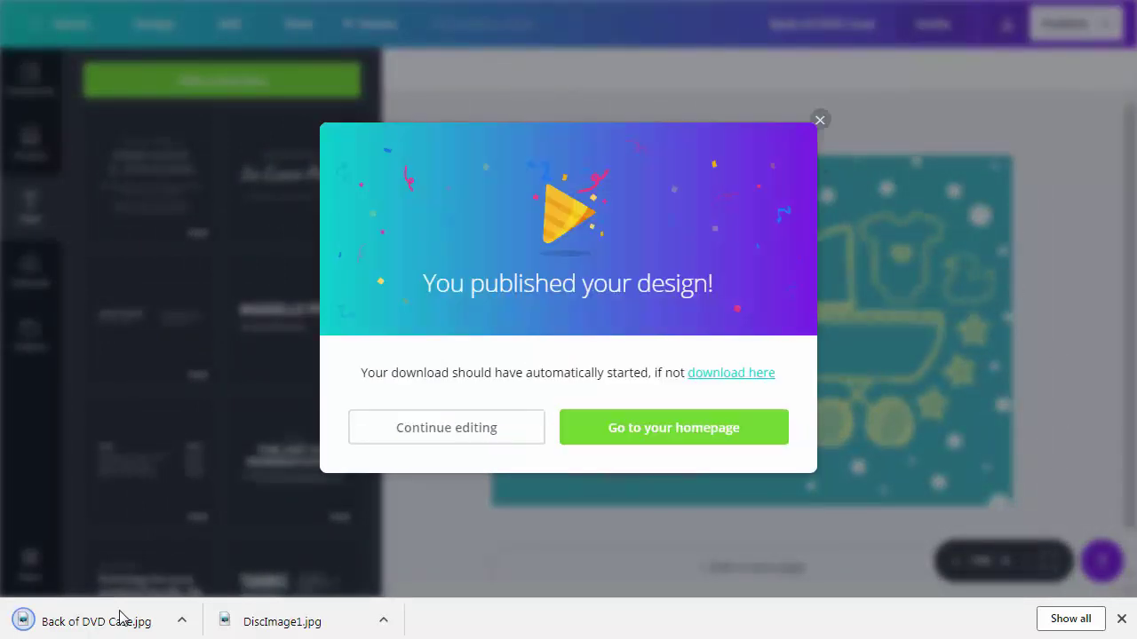
click(685, 430)
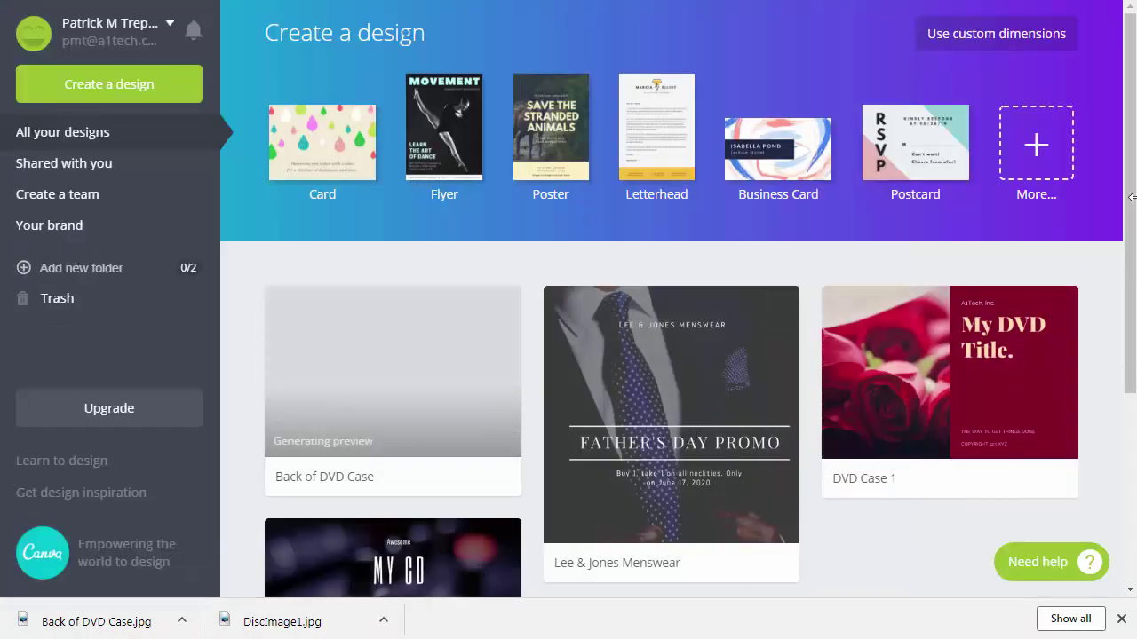
scroll(1131, 236, down, 1)
scroll(1130, 236, down, 1)
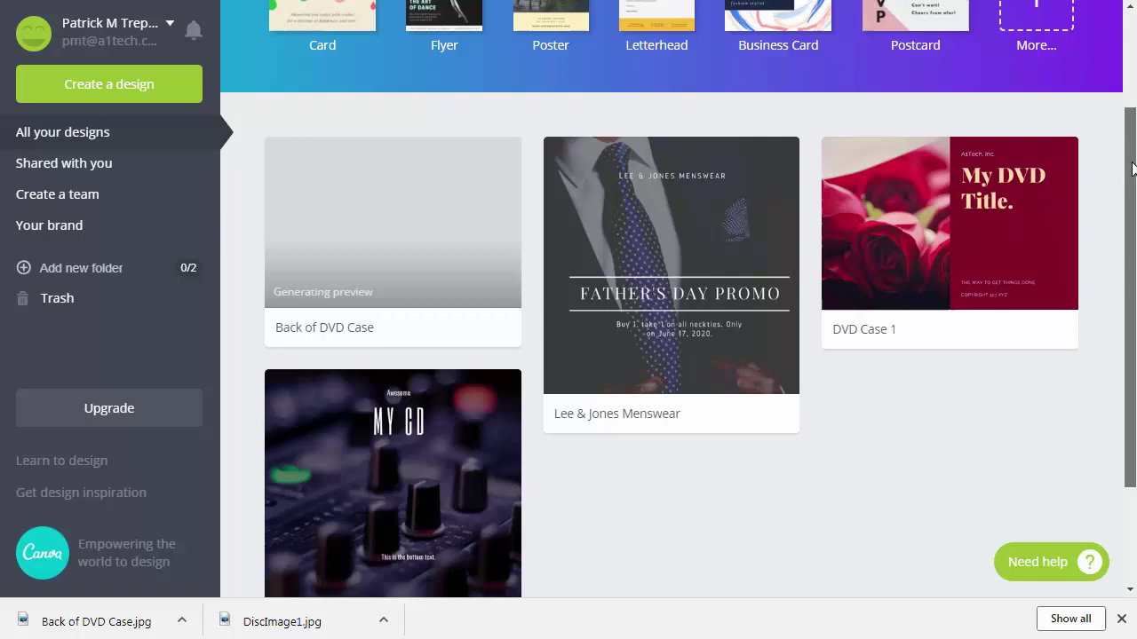
click(1131, 60)
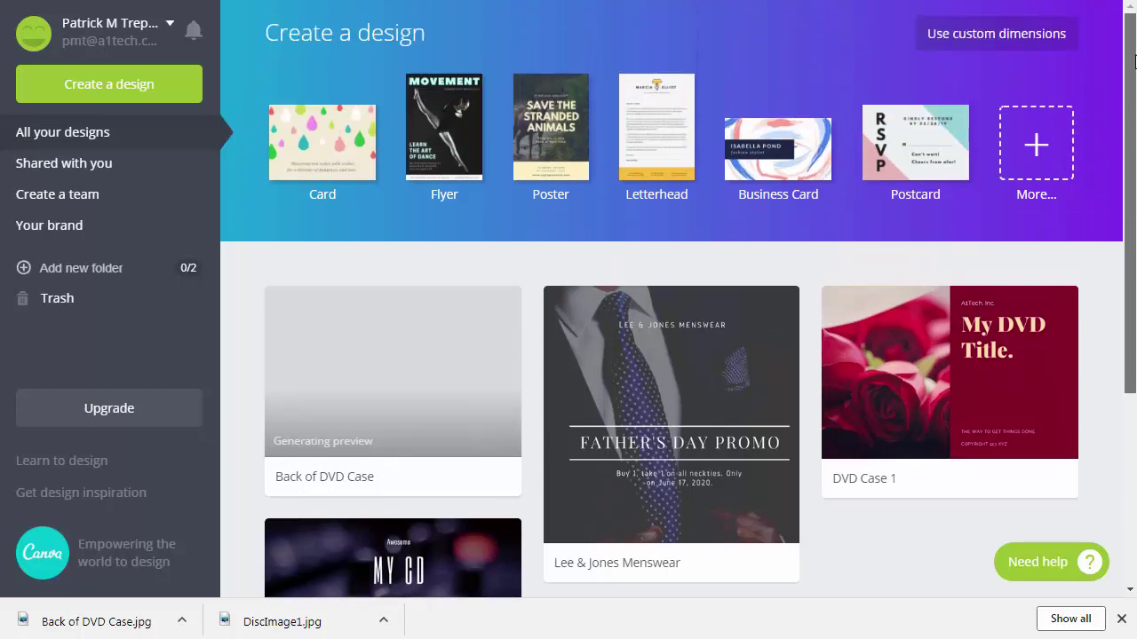
- Scroll TrepStar's templates page to the 2 Panel insert size guidance, then return to Canva's home page
click(986, 40)
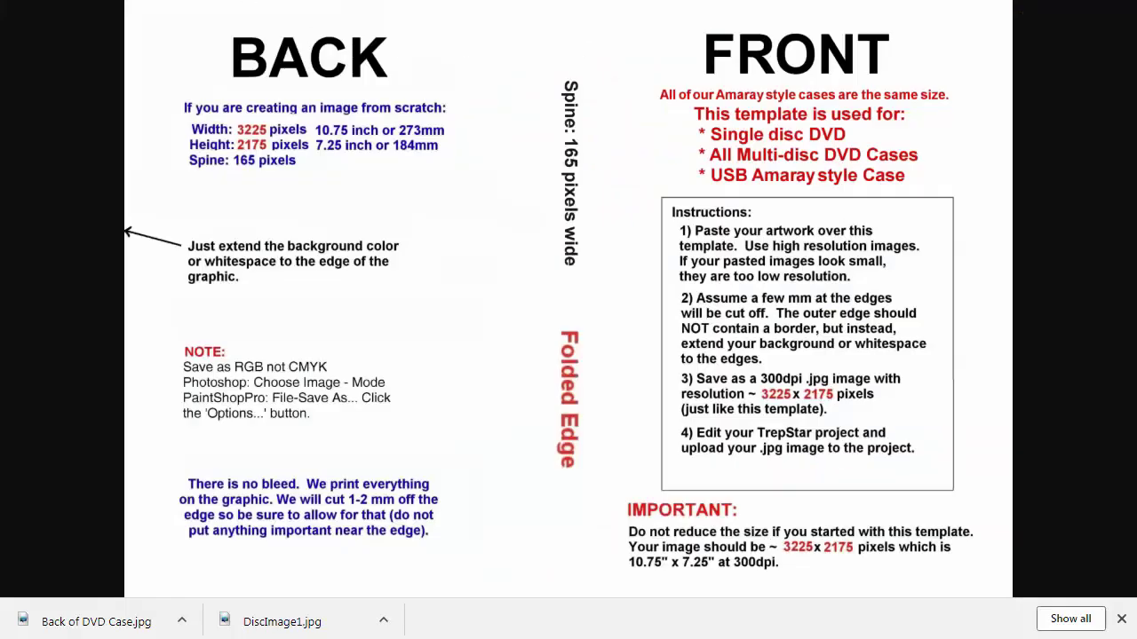
key(alt+Left)
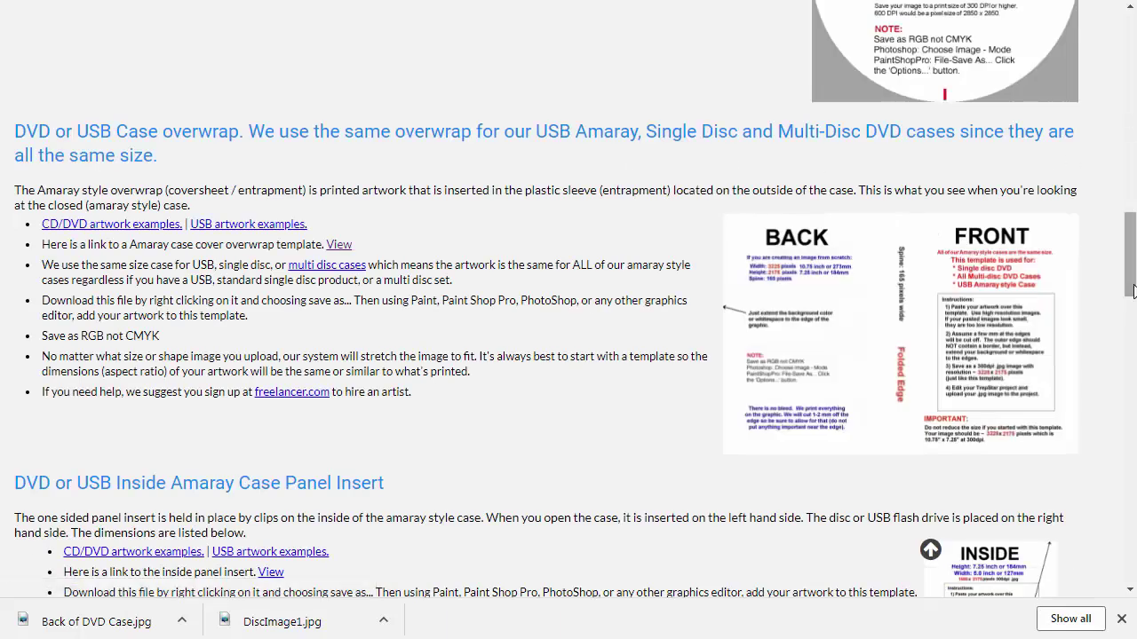
drag(1132, 291, 1132, 388)
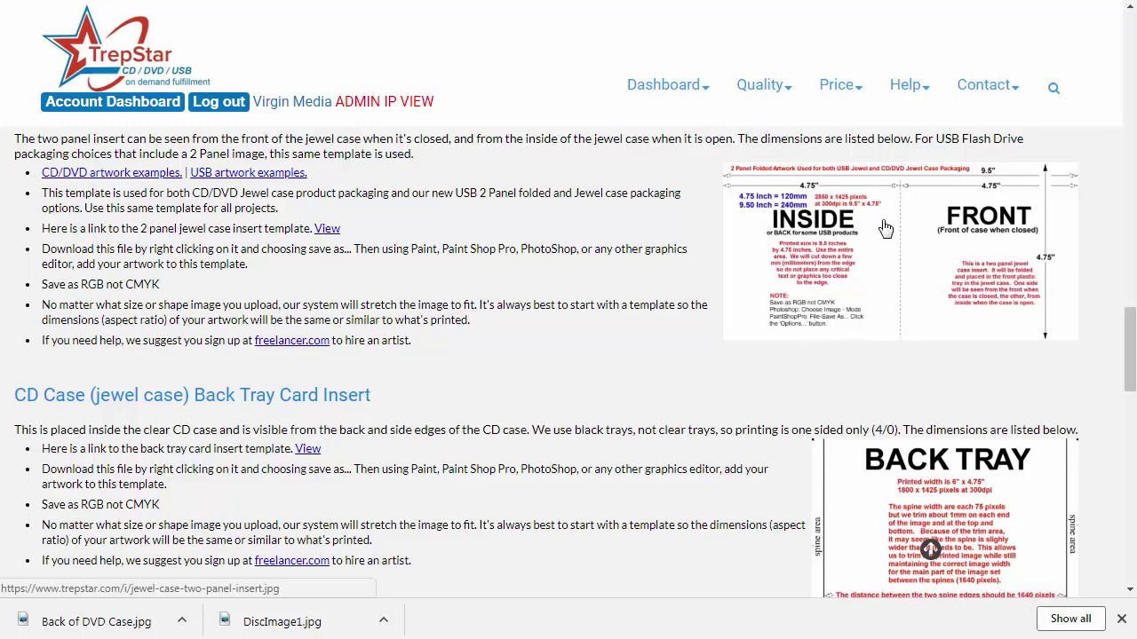
scroll(1019, 410, up, 7)
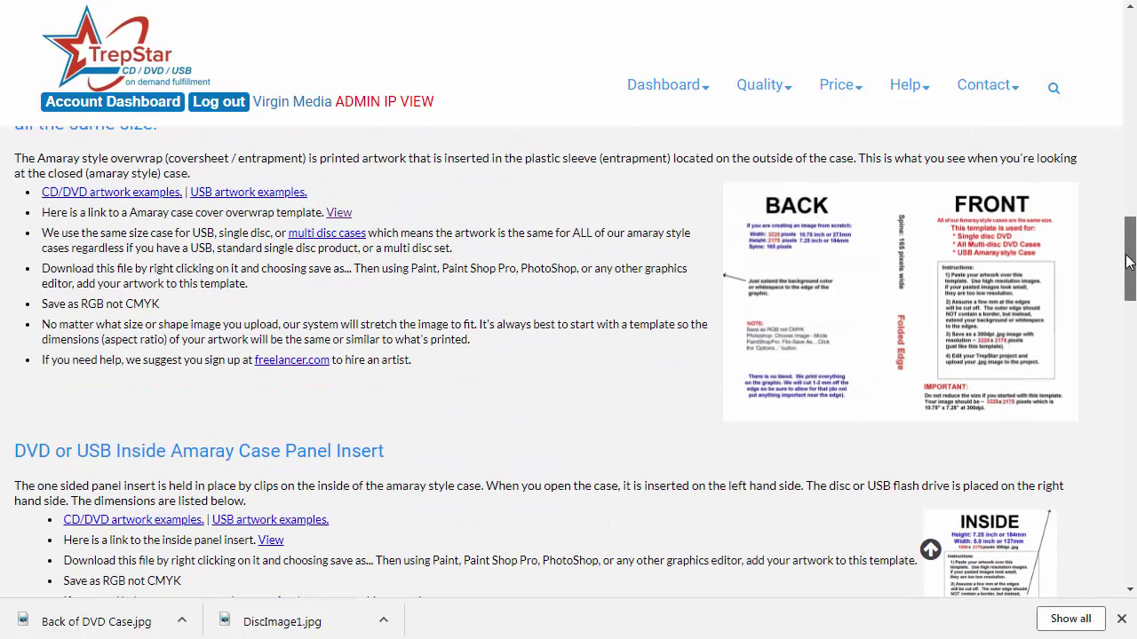
scroll(1019, 410, down, 3)
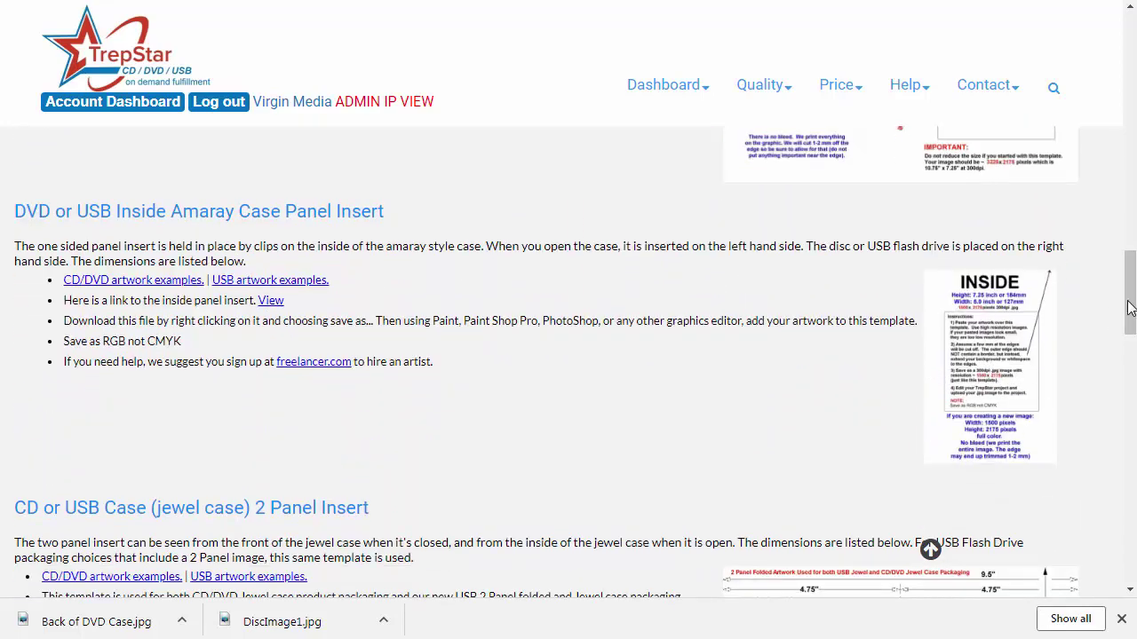
drag(1131, 307, 1132, 355)
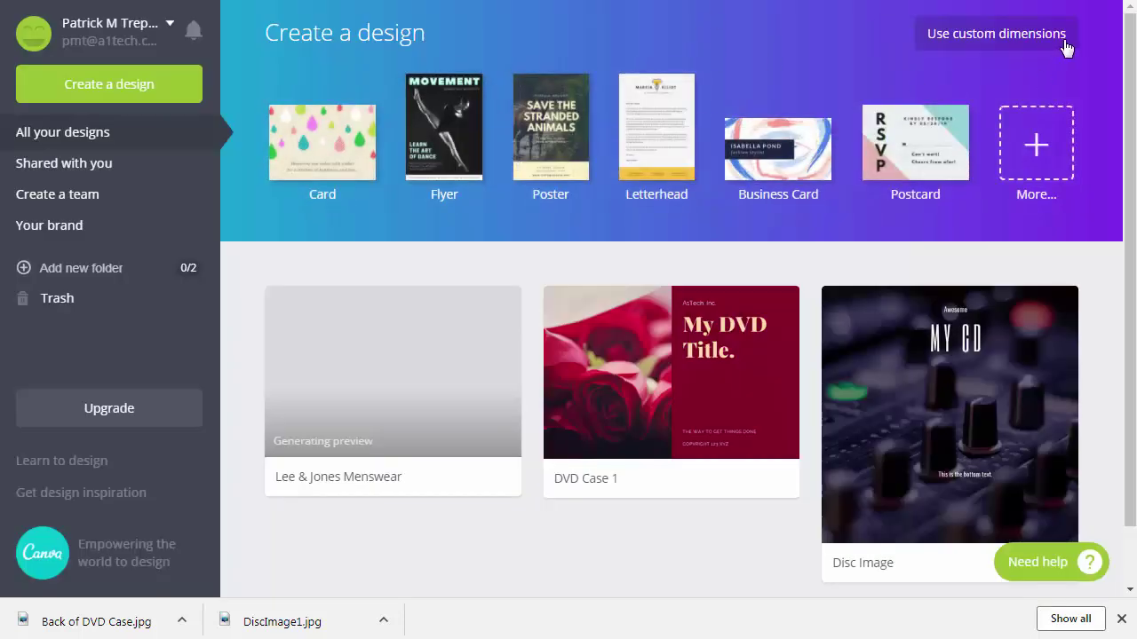
- Create a blank custom-size design with width 2850 px and height 1425 px
click(991, 40)
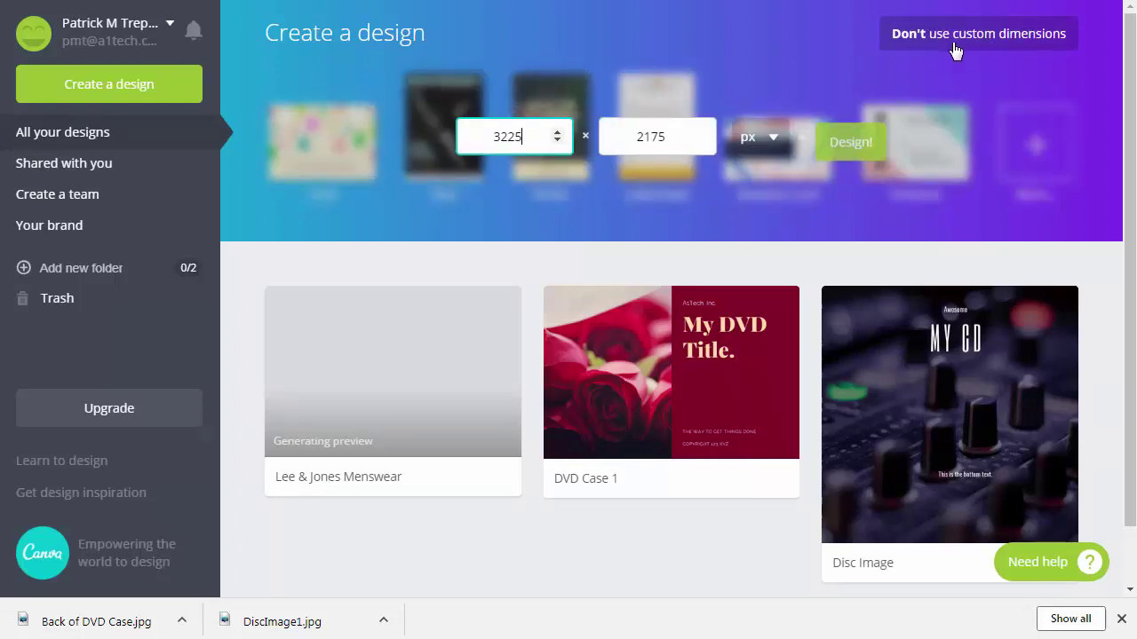
key(ctrl+a)
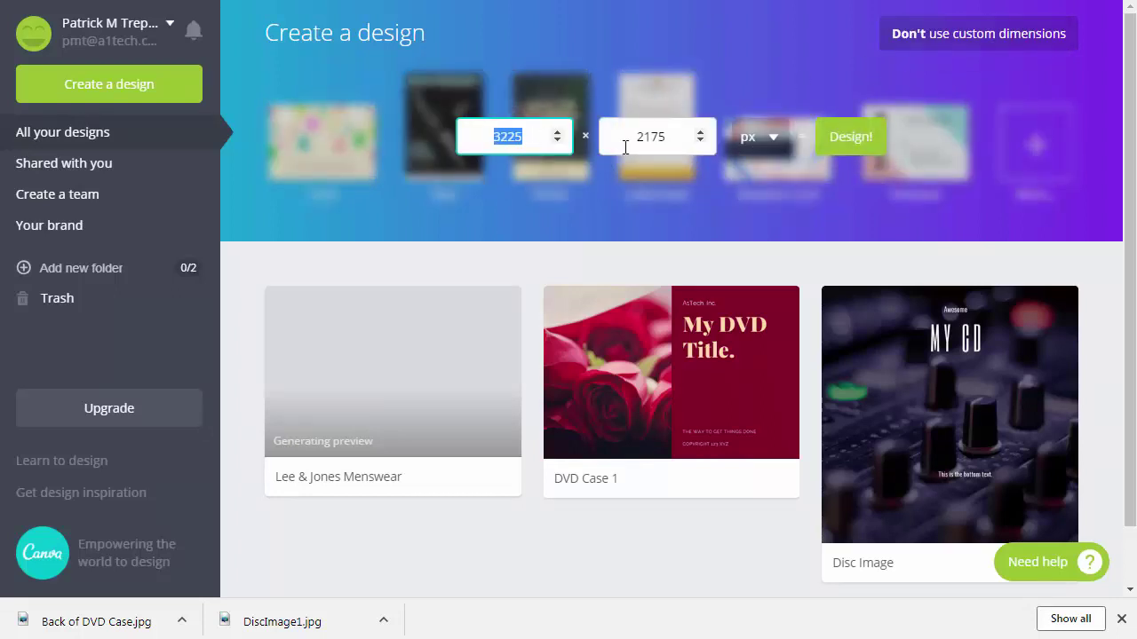
text(2850)
key(Tab)
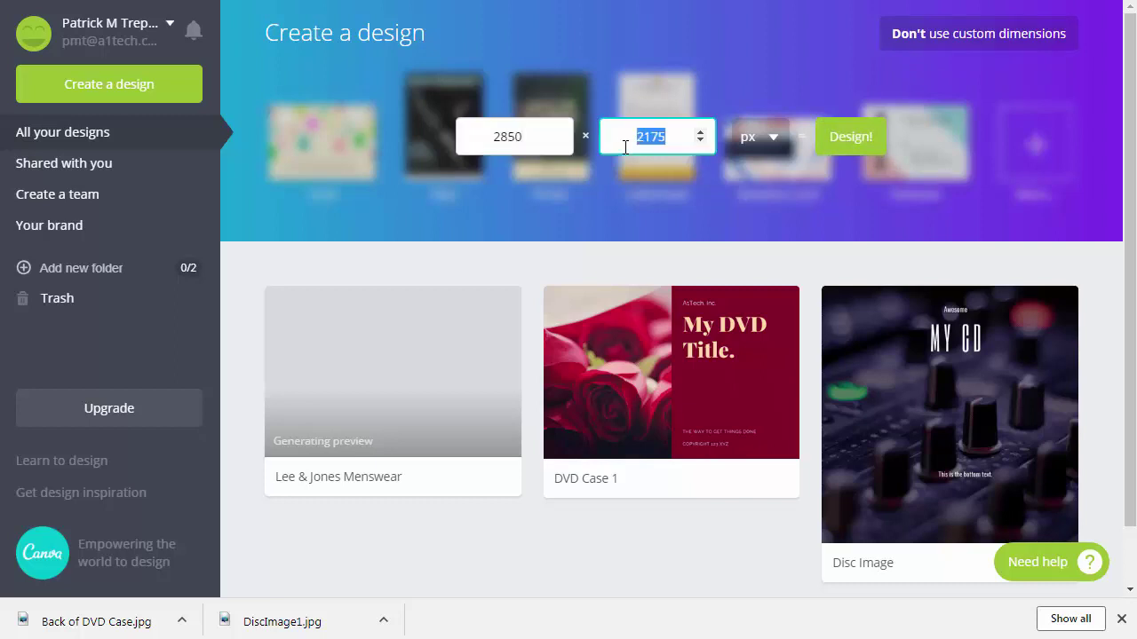
text(1425)
click(863, 149)
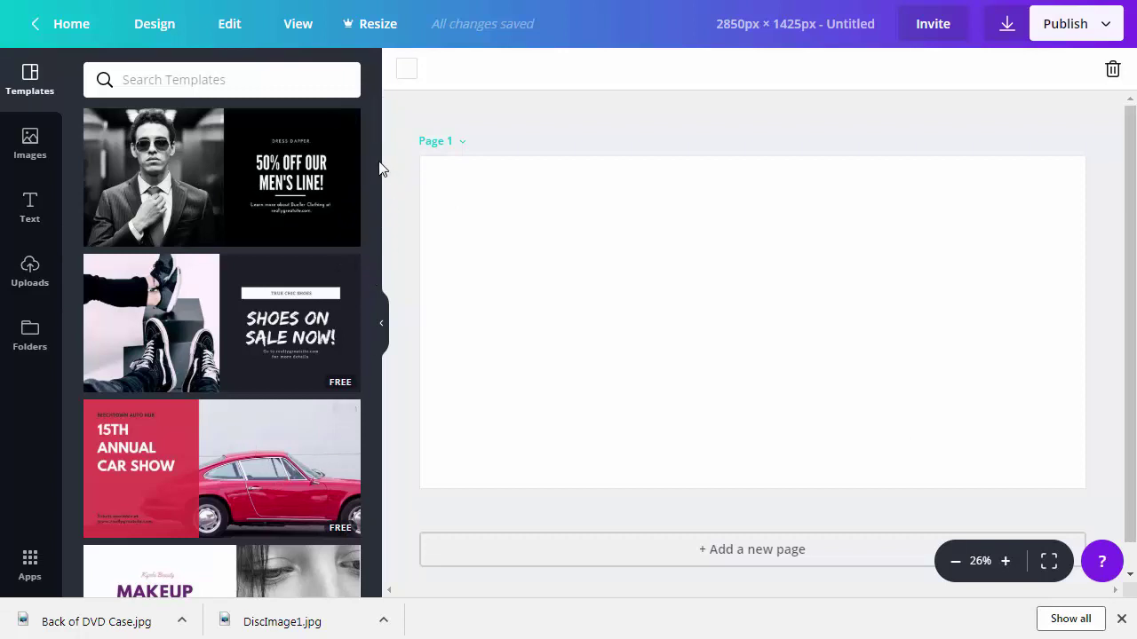
- Browse the Templates and Images panels, checking Uploads before returning to the stock photos
scroll(374, 169, down, 3)
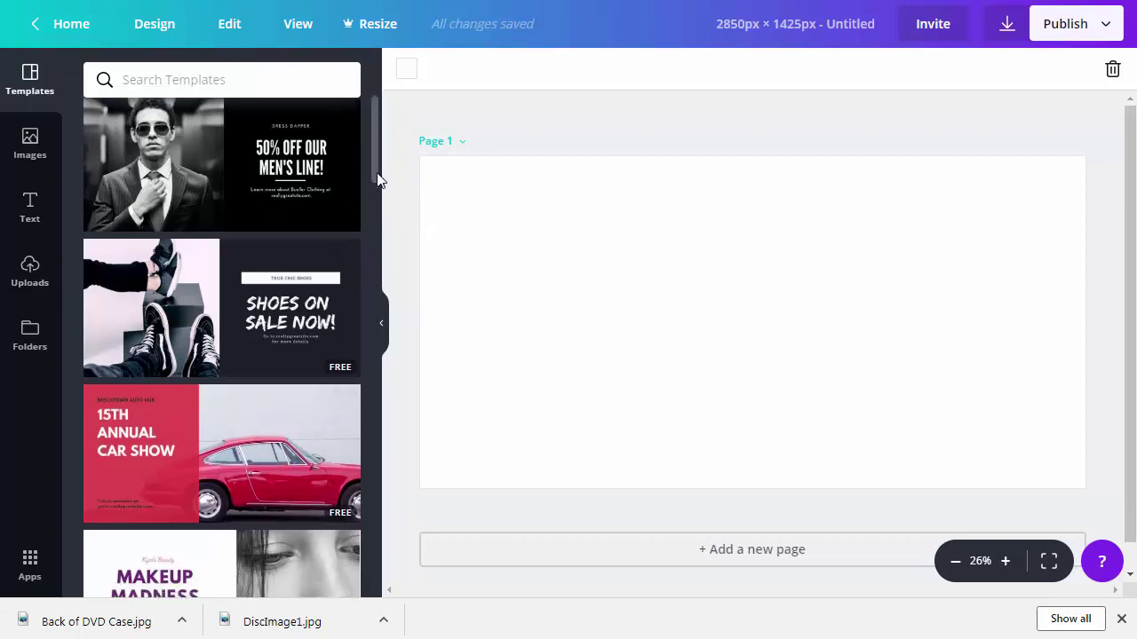
drag(373, 209, 363, 319)
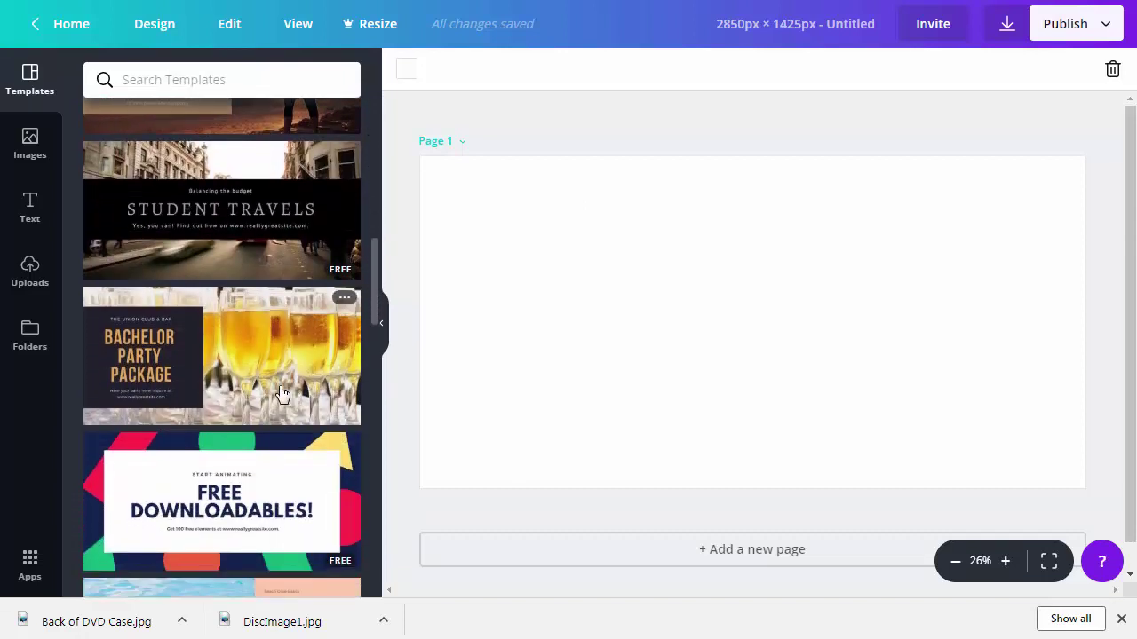
click(32, 142)
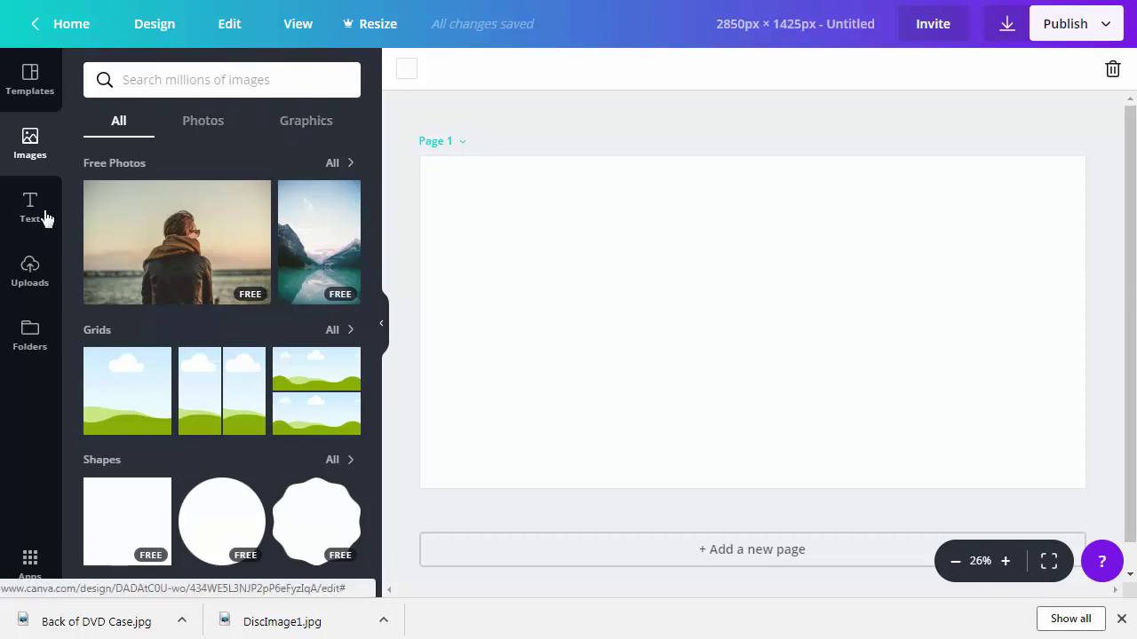
click(32, 267)
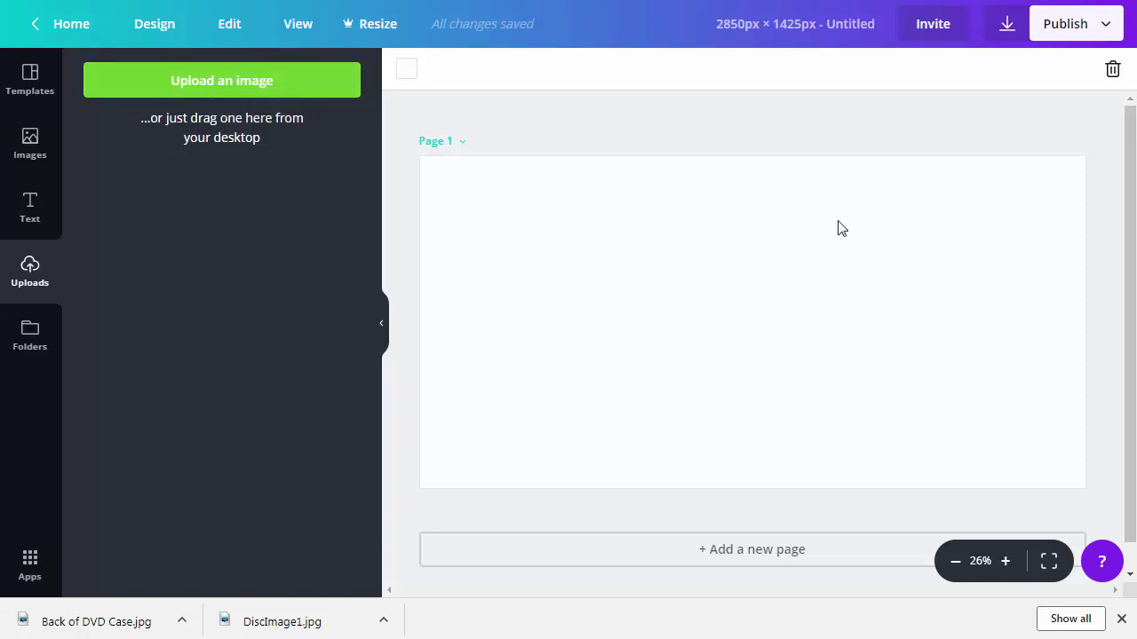
click(30, 142)
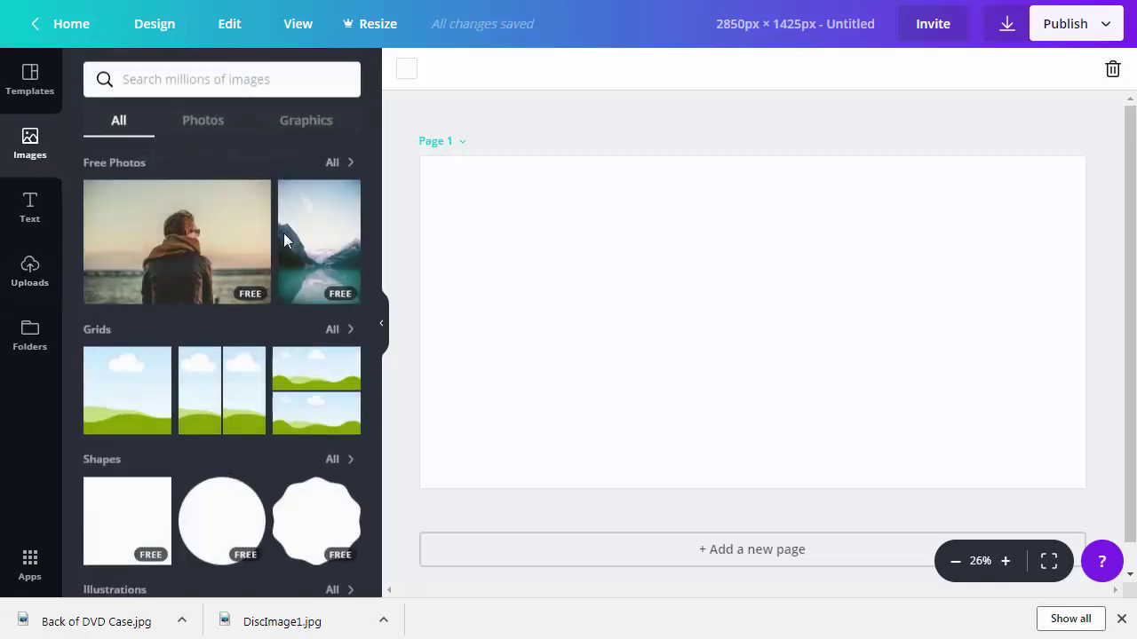
- Add the seaside scarf photo and stretch it to the page's left, right, top and bottom edges
click(203, 257)
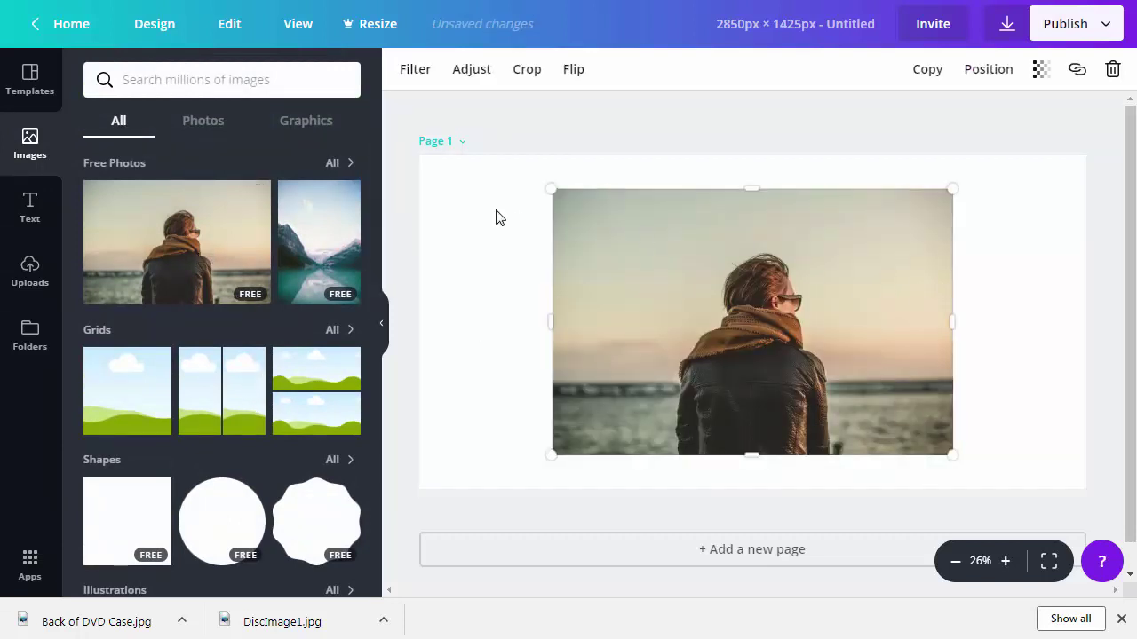
drag(551, 325, 419, 346)
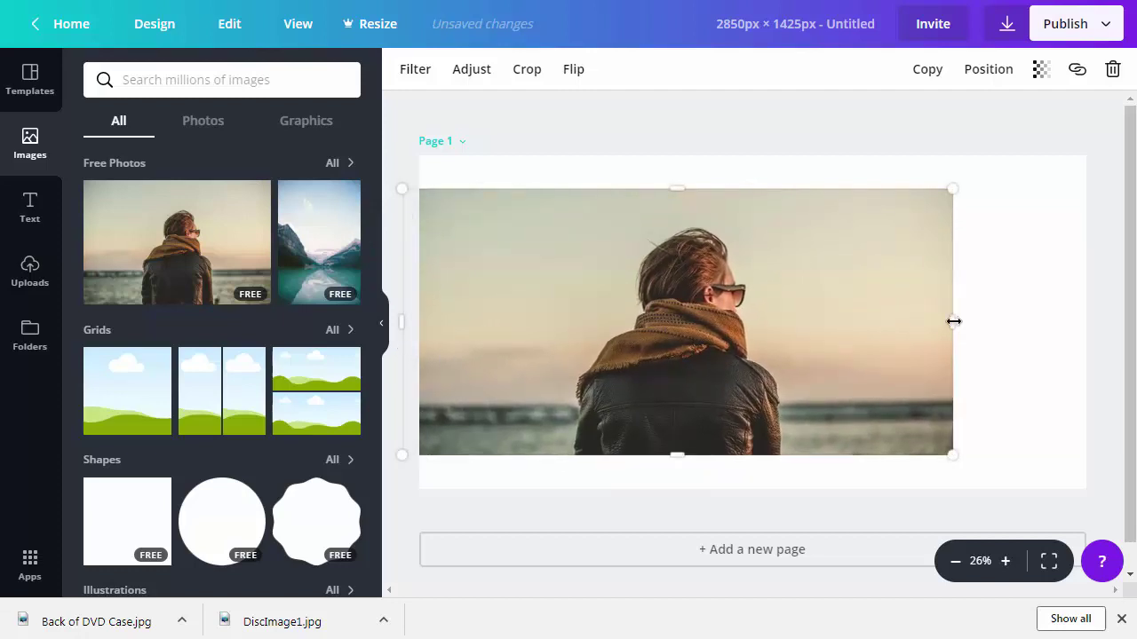
drag(954, 321, 1107, 321)
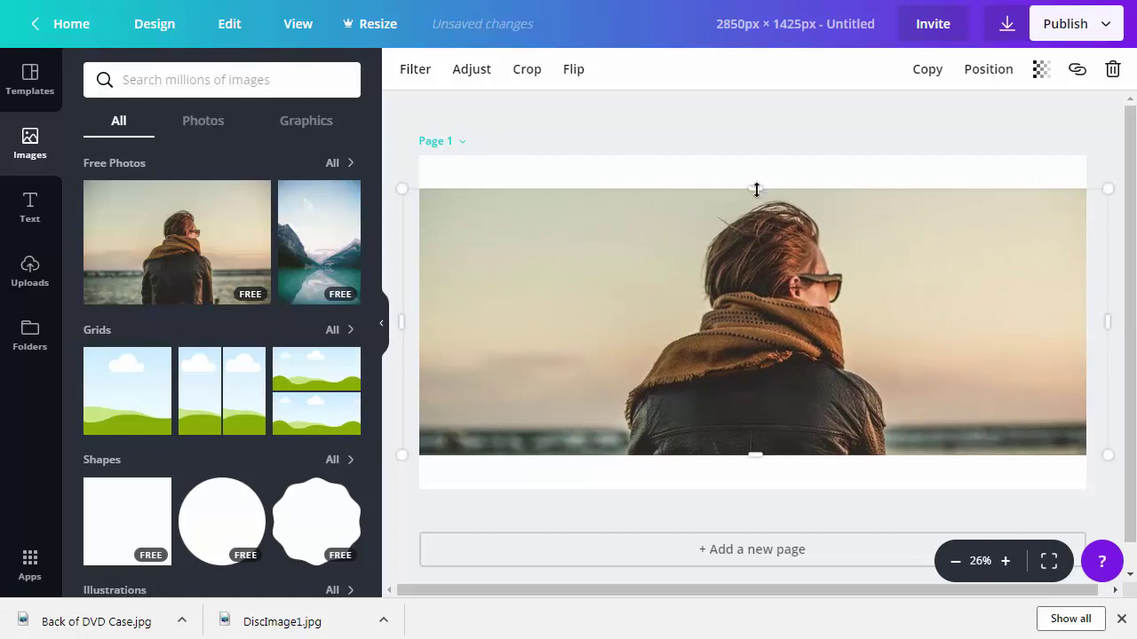
drag(757, 185, 751, 145)
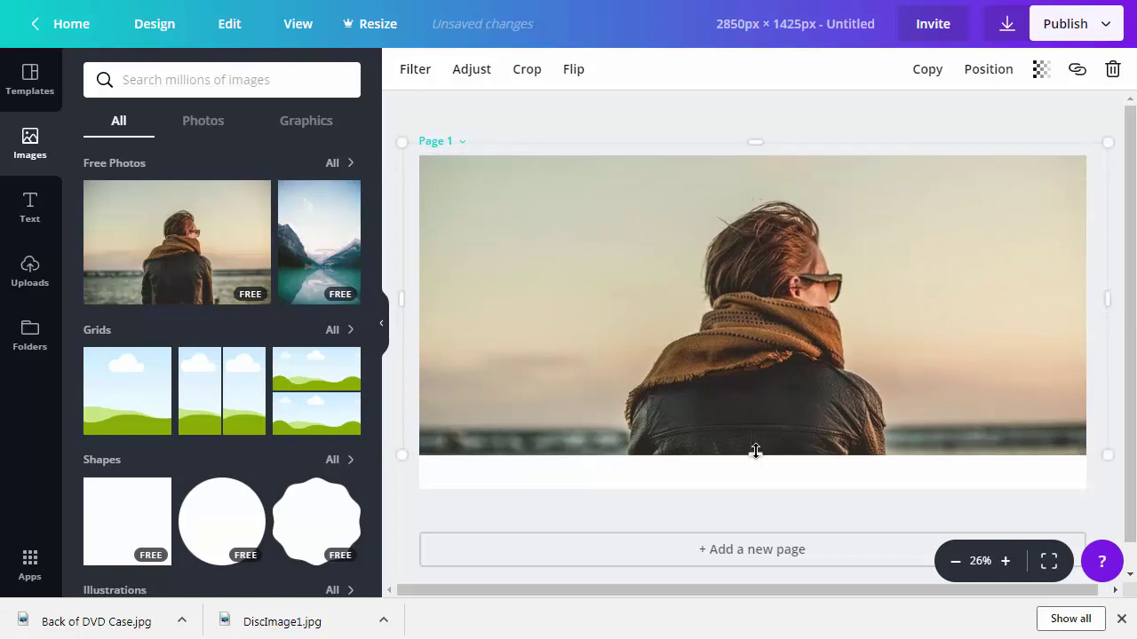
drag(755, 450, 759, 502)
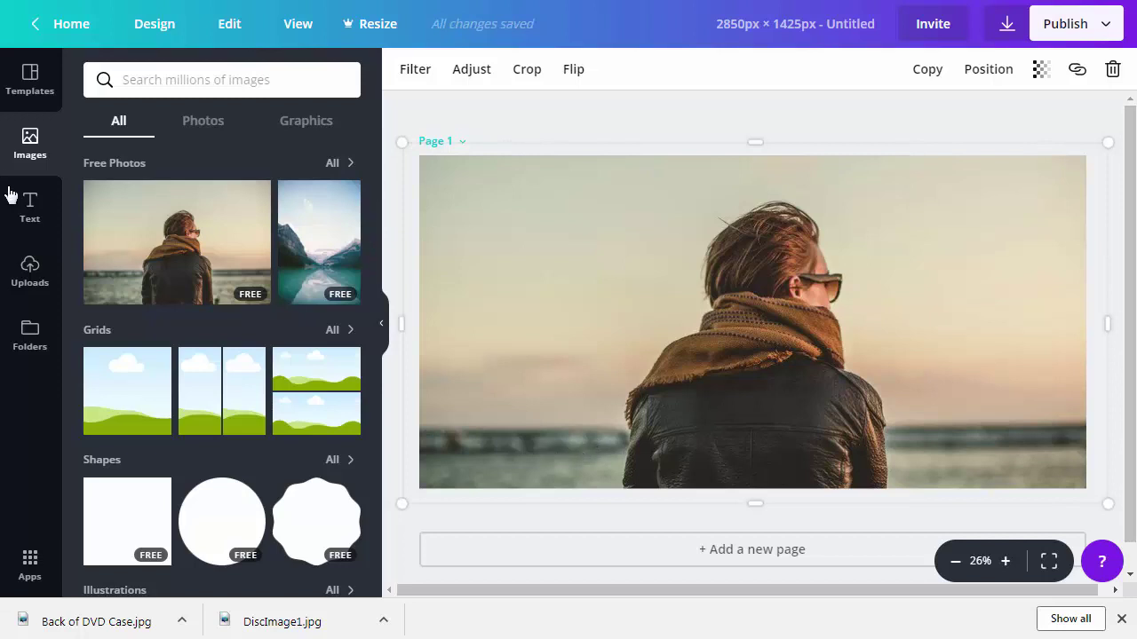
click(33, 207)
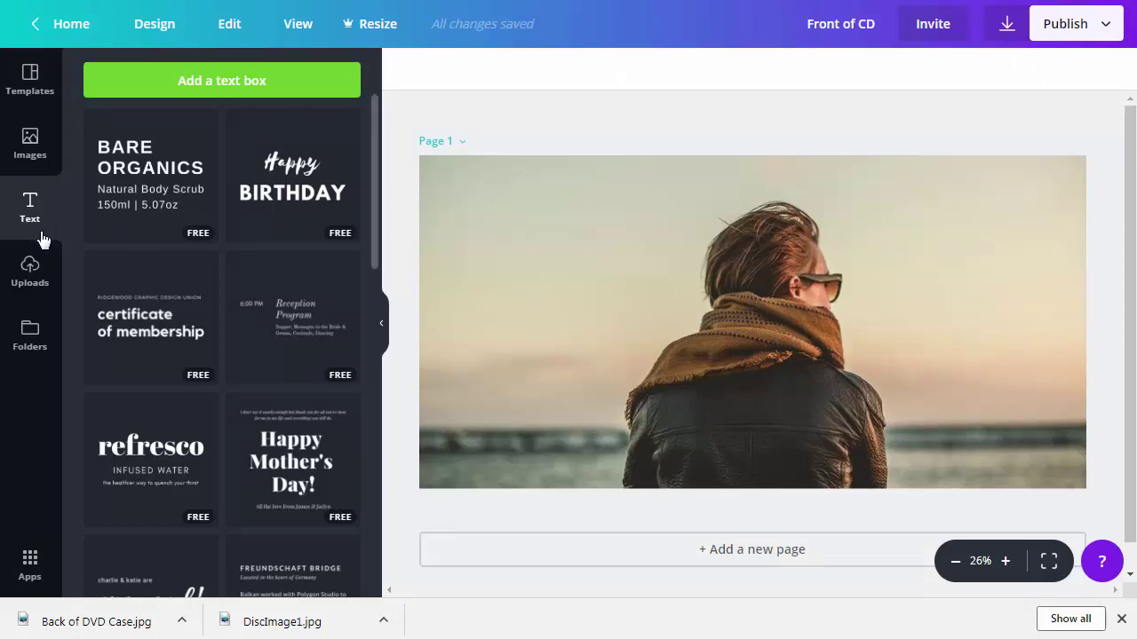
- Drop the Happy Birthday text combo on the photo and retype it as 'Front' / 'TEXT RELATED YOUR CD TITLE'
drag(280, 170, 837, 229)
click(866, 205)
double_click(867, 204)
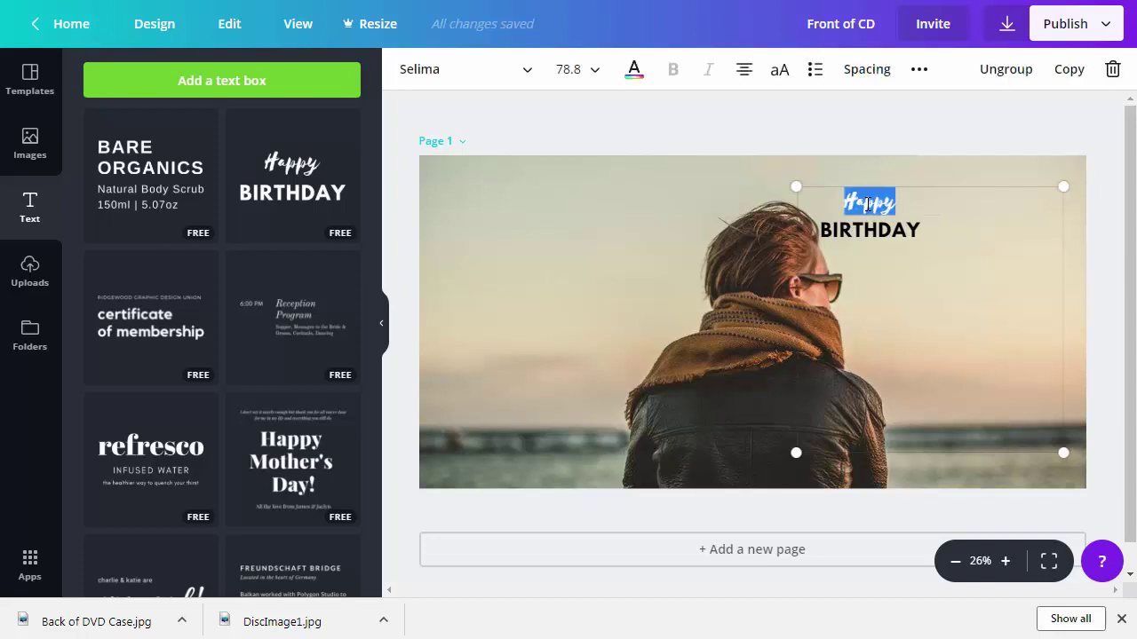
text(Front)
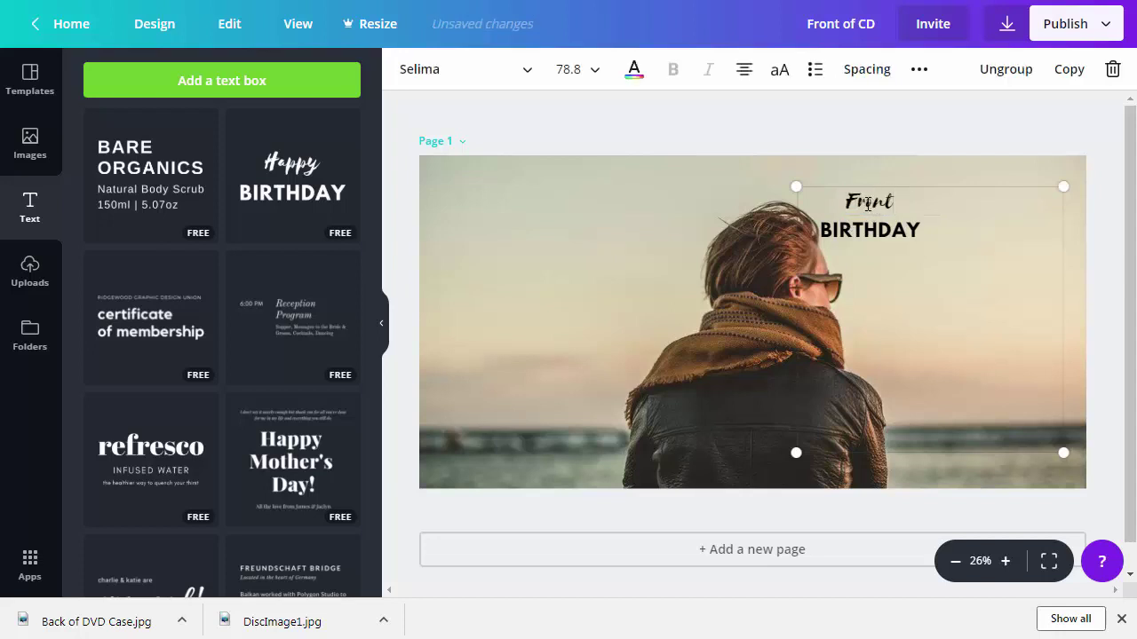
double_click(888, 232)
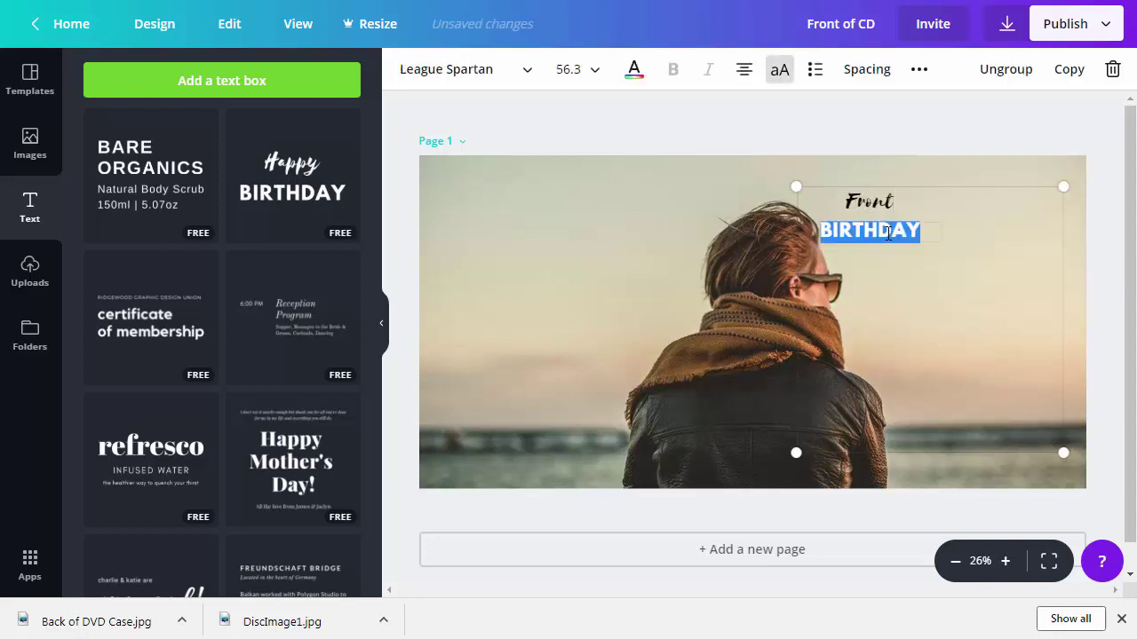
text(TEXT RELATED)
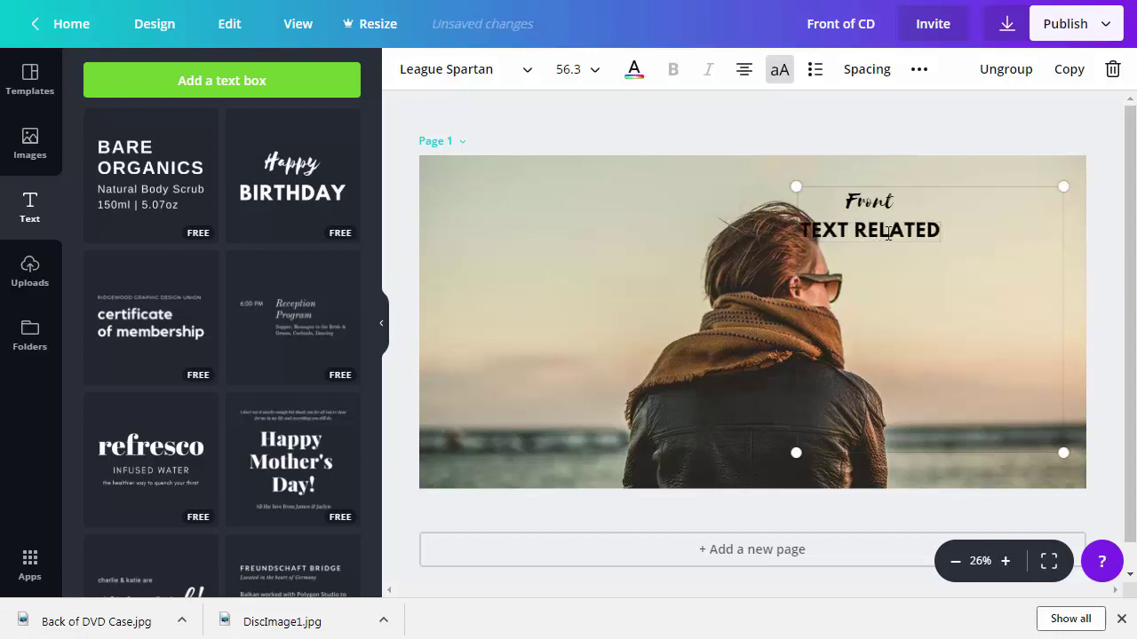
text( YOUR CD)
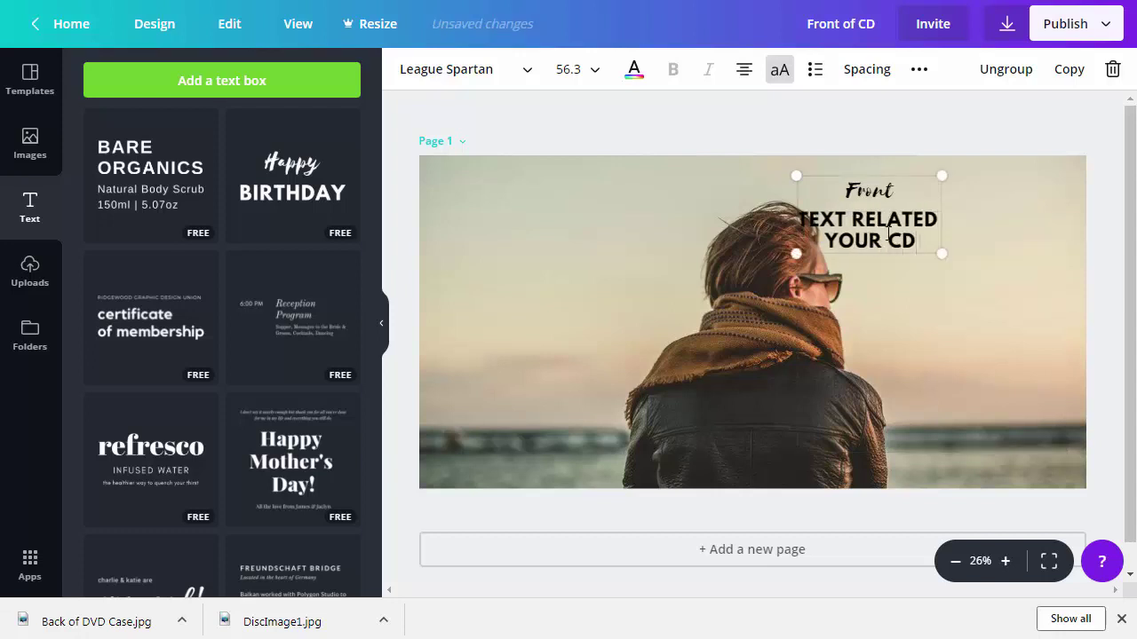
text( TITLE)
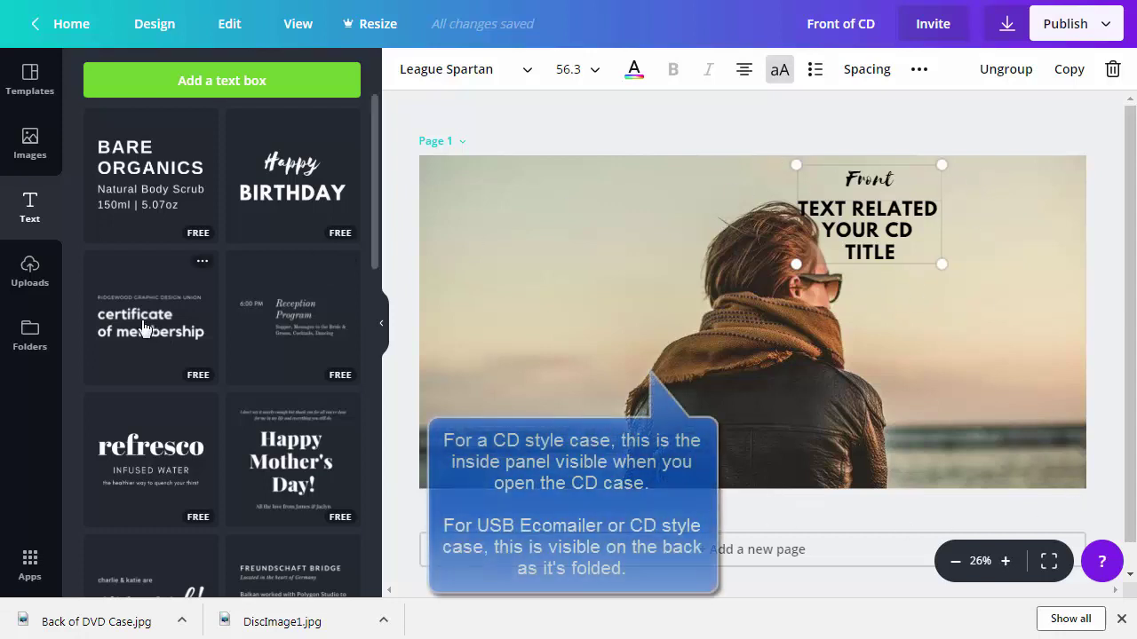
- Add the certificate of membership text block at the photo's upper left, then switch to TrepStar
drag(176, 333, 491, 252)
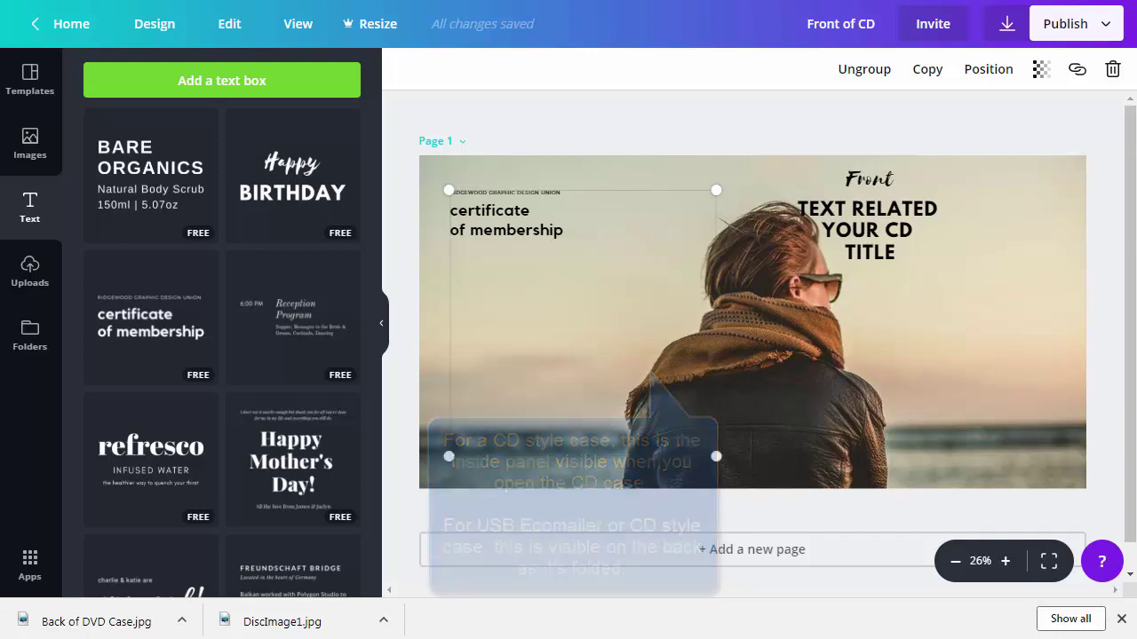
key(ctrl+Tab)
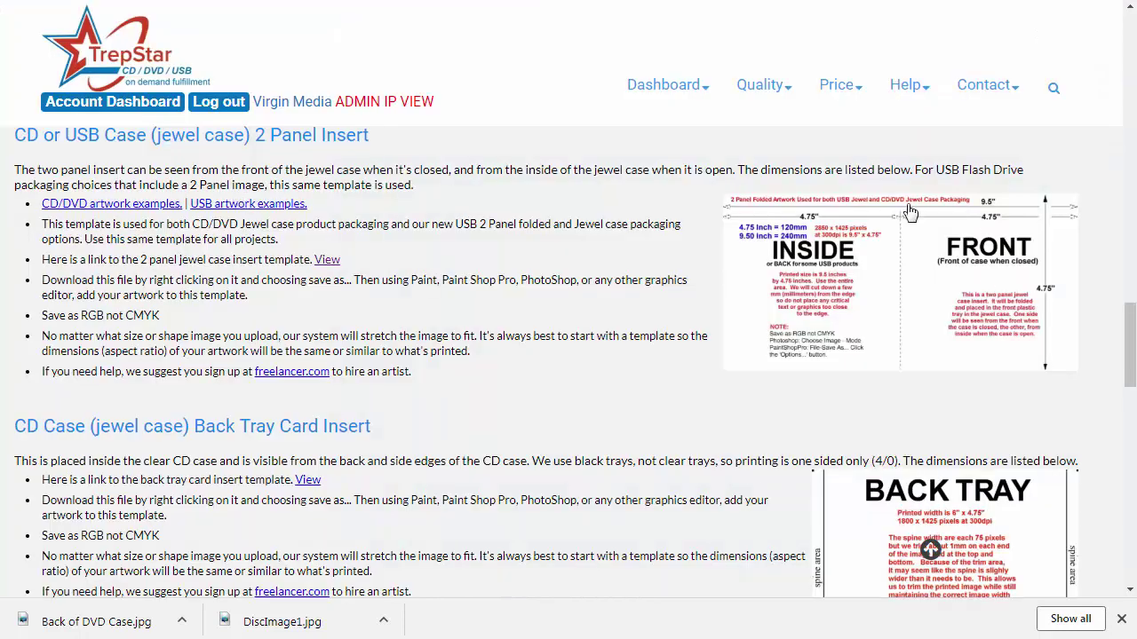
- Scroll through TrepStar's CD/DVD artwork examples page
click(83, 206)
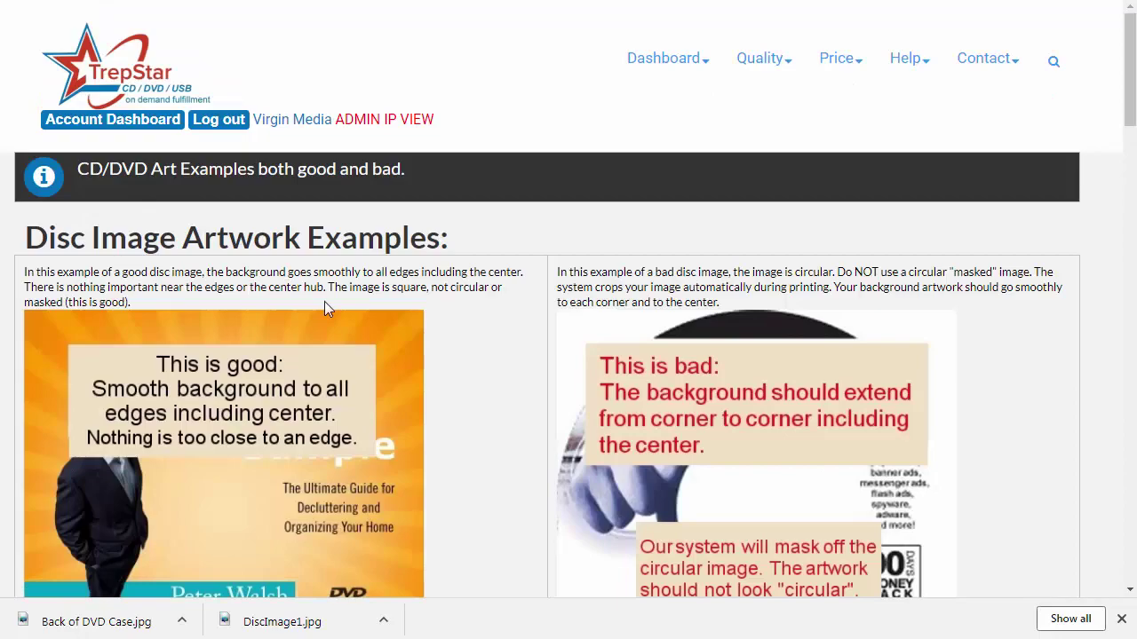
scroll(324, 301, down, 12)
scroll(324, 307, down, 12)
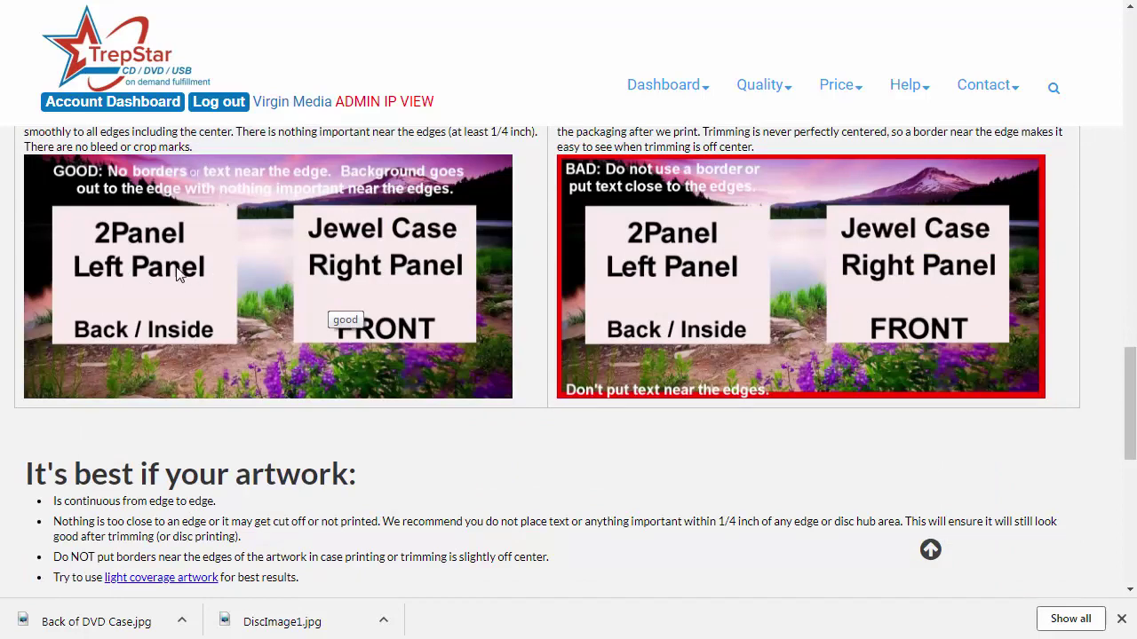
scroll(178, 273, up, 5)
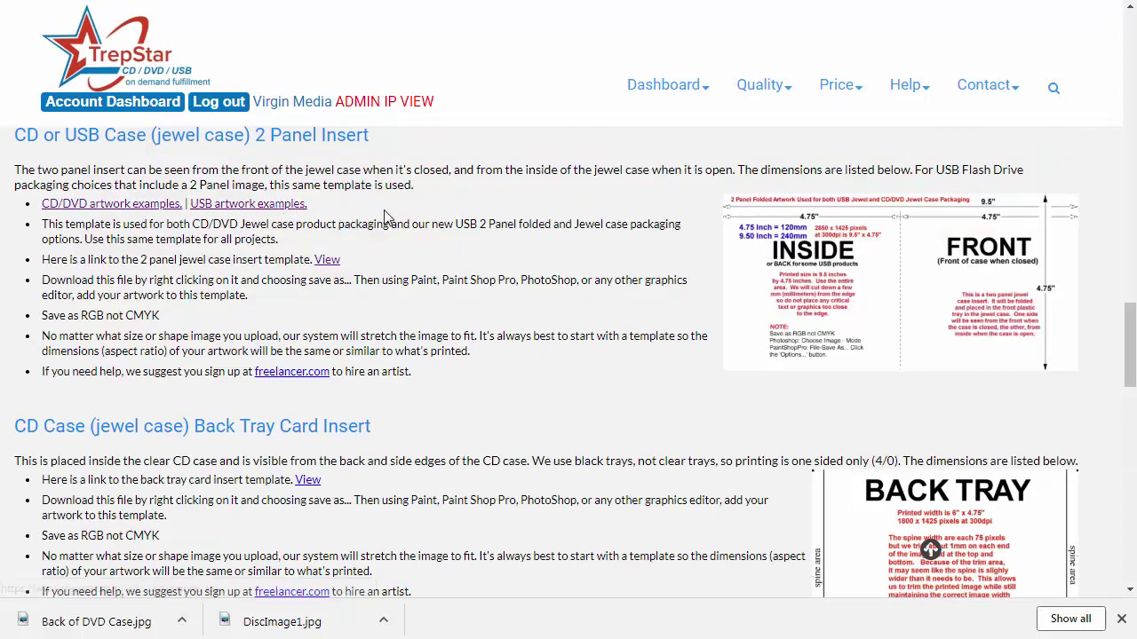
- Review TrepStar's USB packaging artwork examples
click(249, 203)
scroll(670, 151, down, 7)
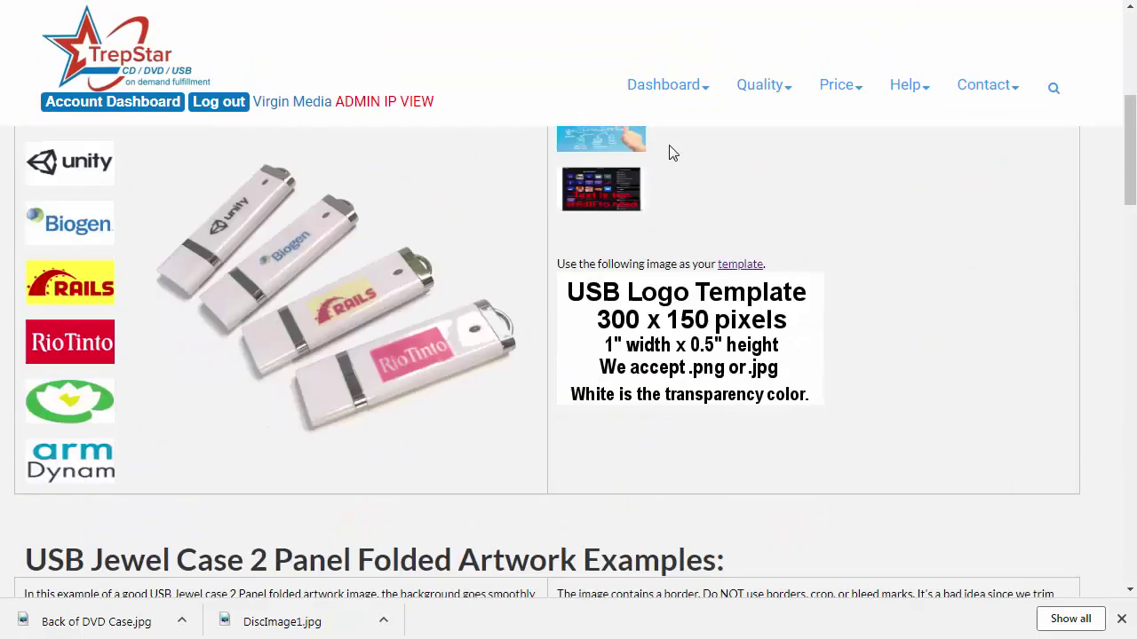
scroll(669, 151, down, 11)
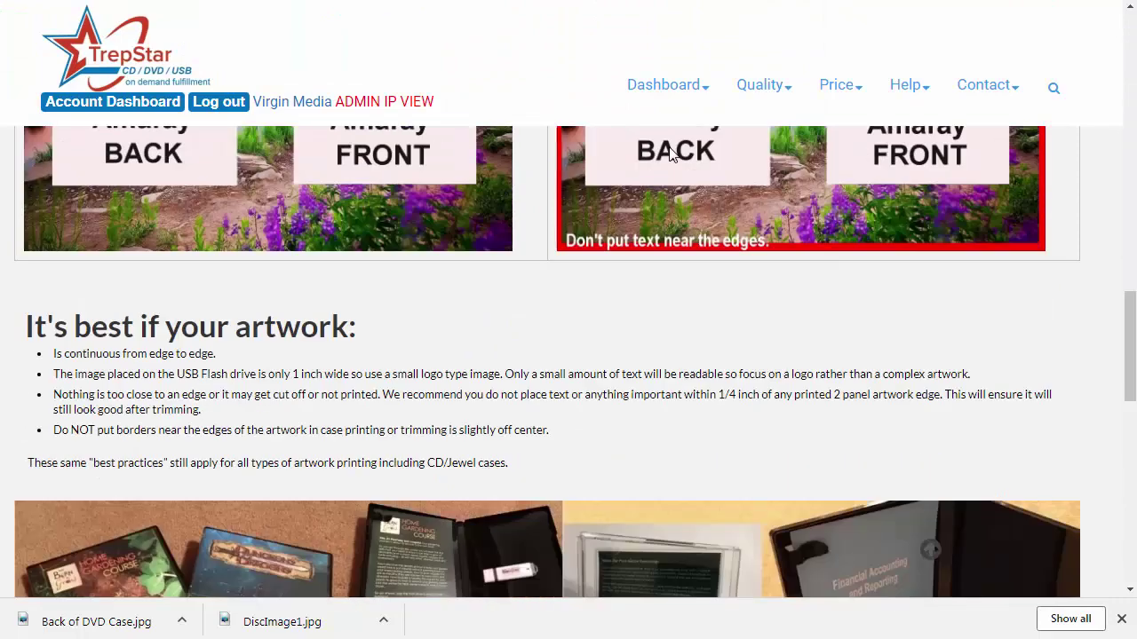
scroll(671, 154, down, 4)
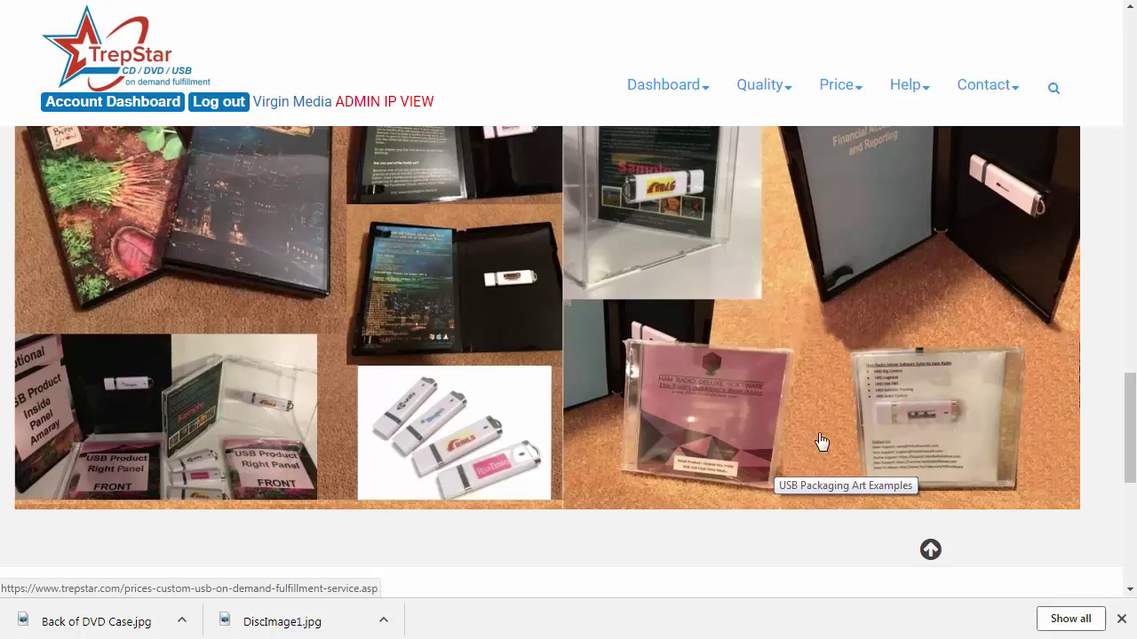
scroll(812, 431, up, 2)
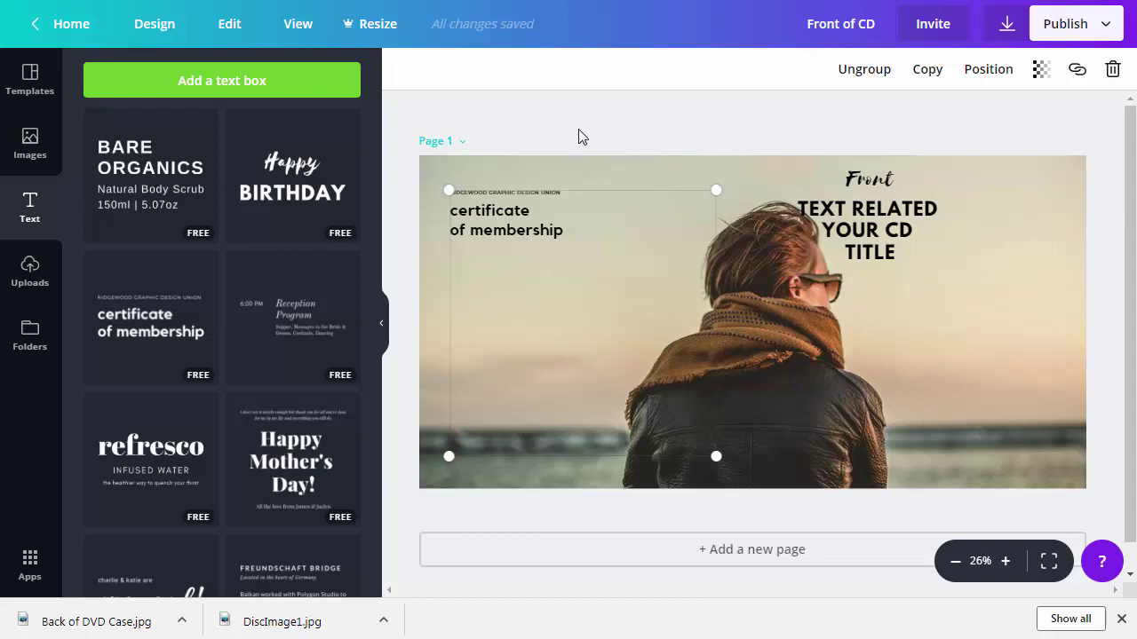
- Download the design with file type JPG and save Front of CD.jpg to the computer
click(506, 229)
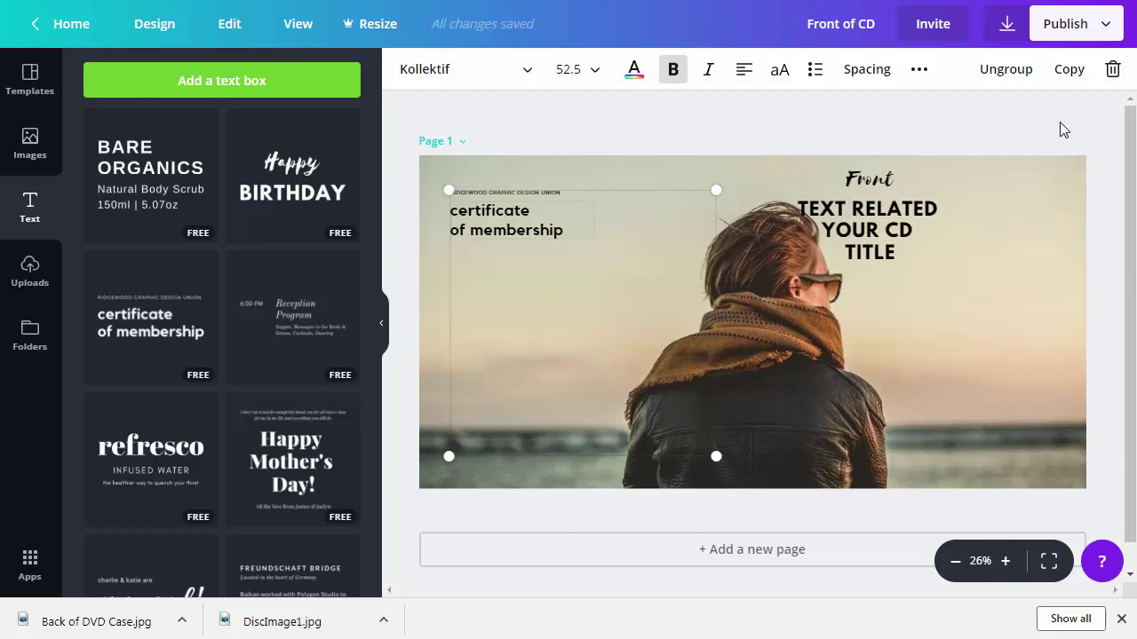
click(1067, 23)
click(928, 123)
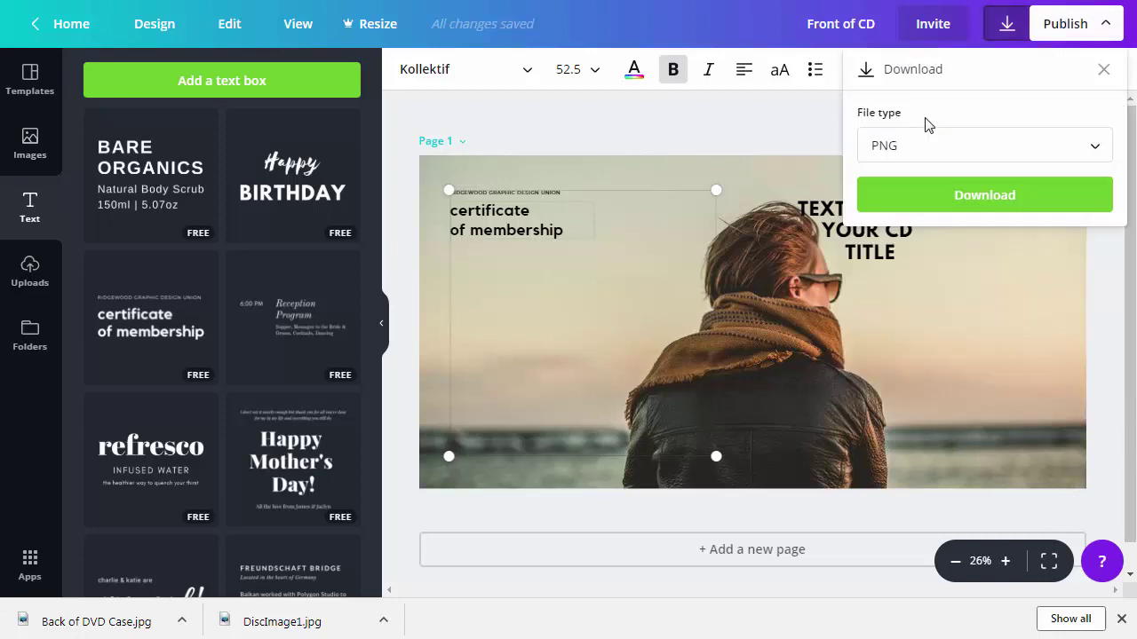
click(941, 146)
click(954, 284)
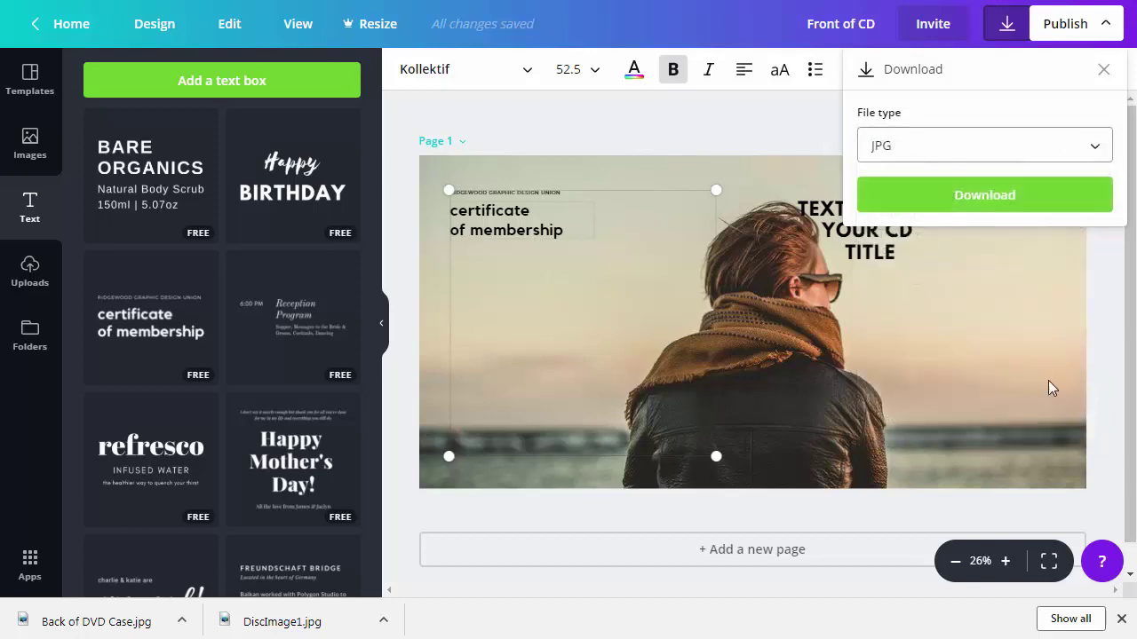
click(981, 194)
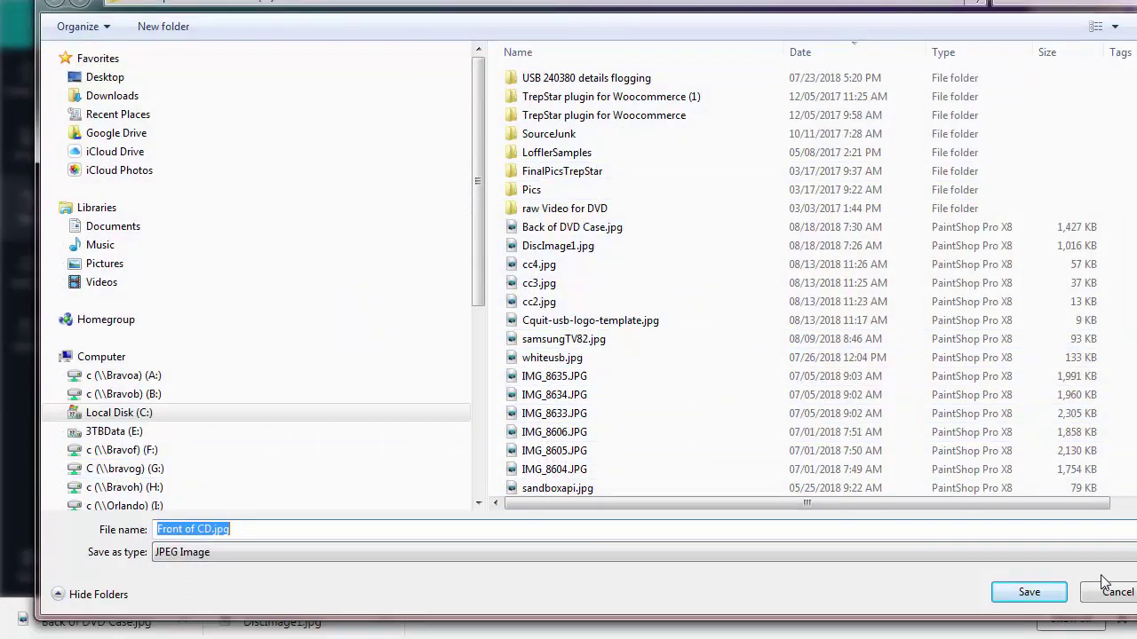
click(1044, 593)
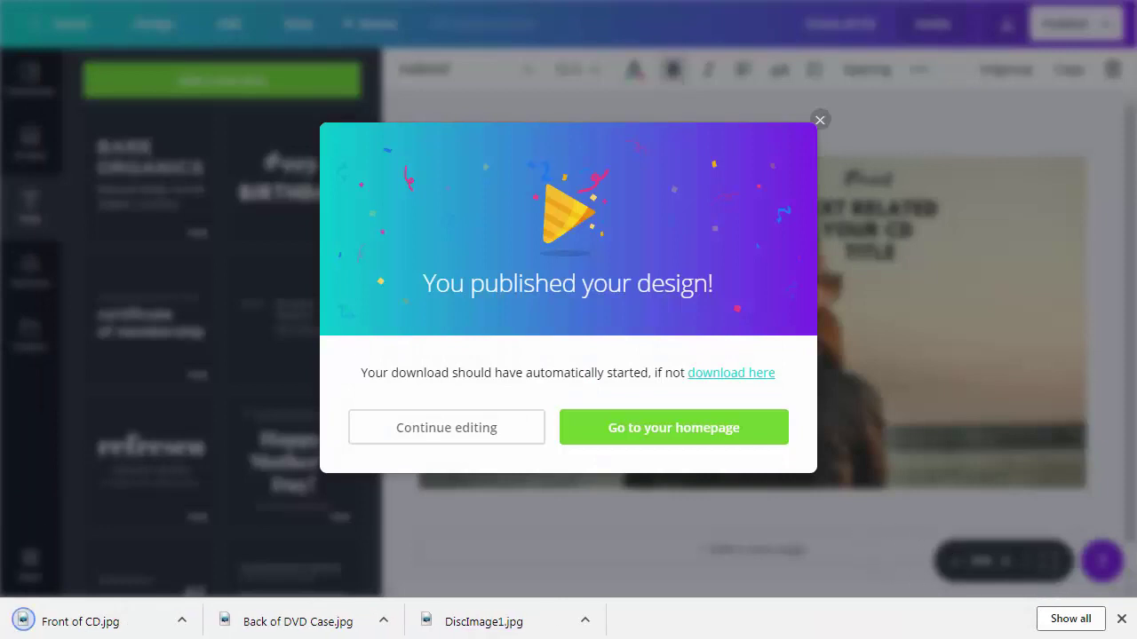
- Return to the Canva homepage and scroll through the list of designs
click(692, 434)
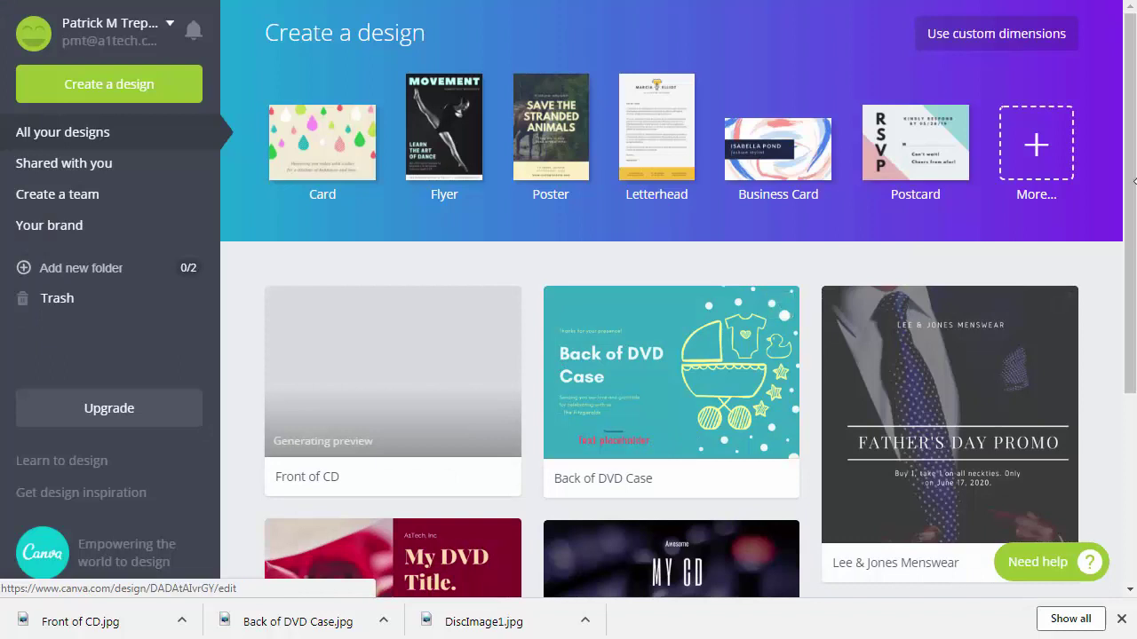
drag(1125, 207, 1126, 378)
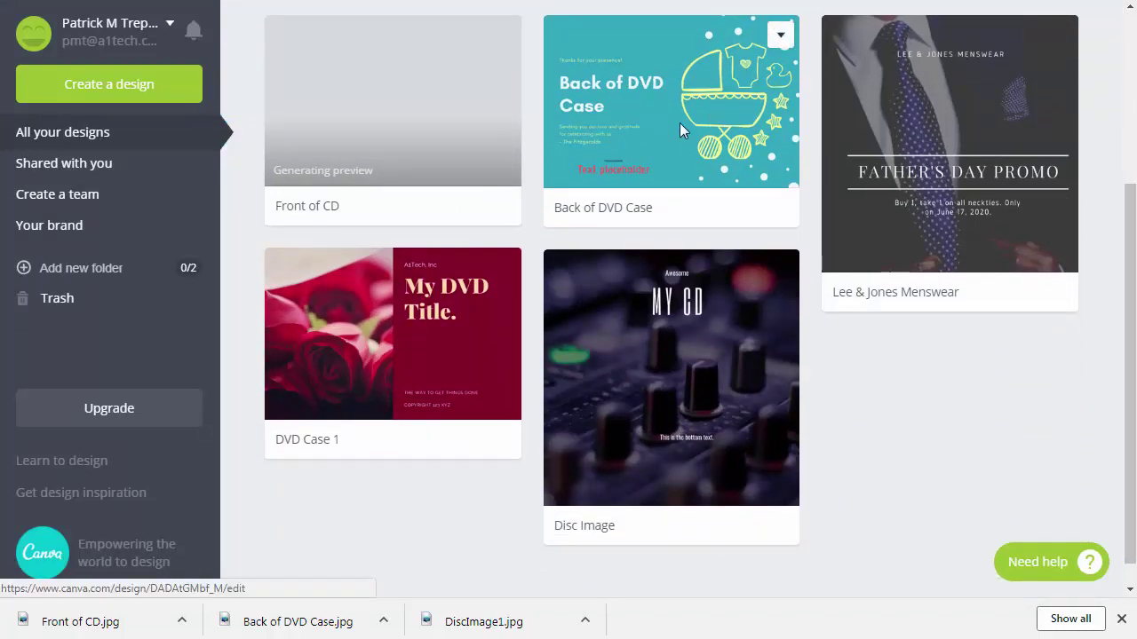
drag(1126, 326, 1109, 221)
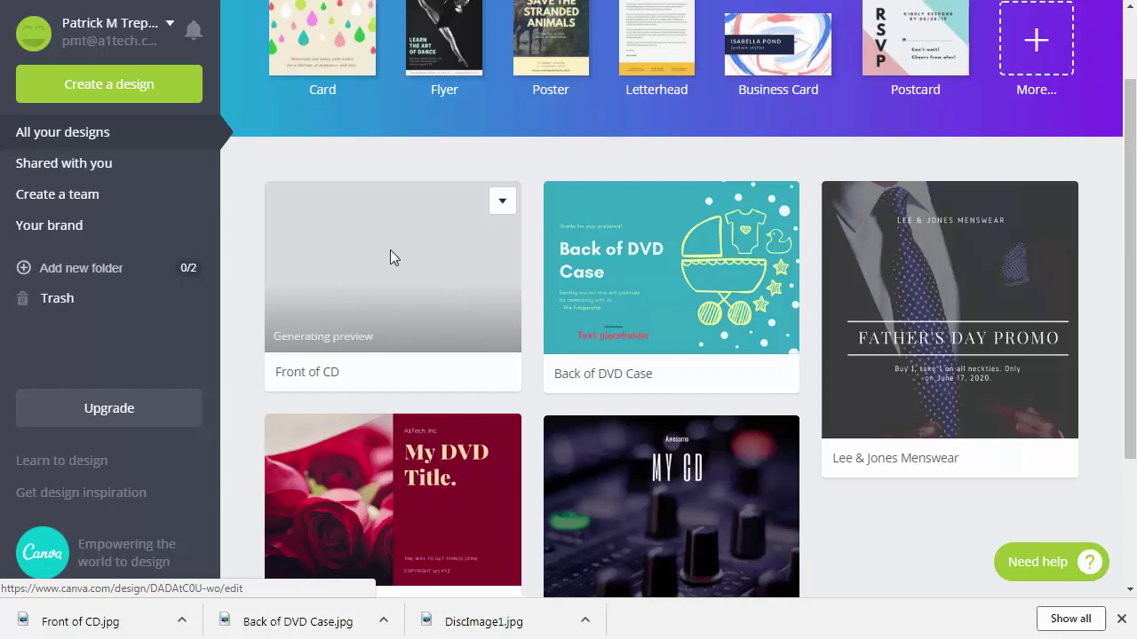
drag(1129, 396, 1128, 428)
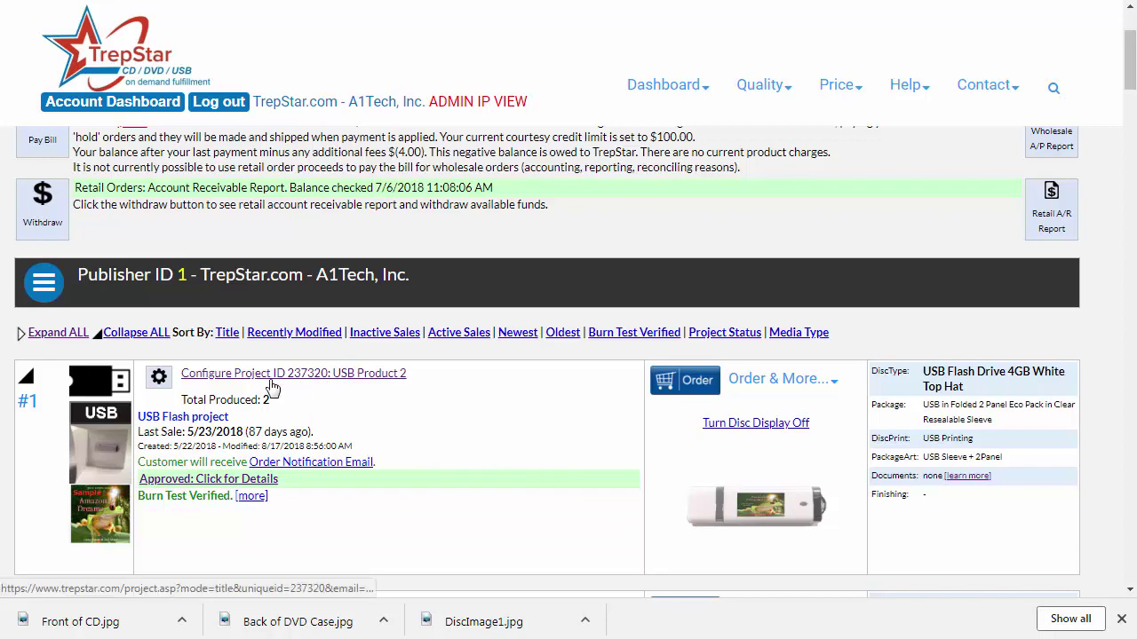
- Configure project ID 237320, go to USB Folded 2 Panel Art, and start a new artwork upload
click(320, 375)
scroll(399, 433, down, 2)
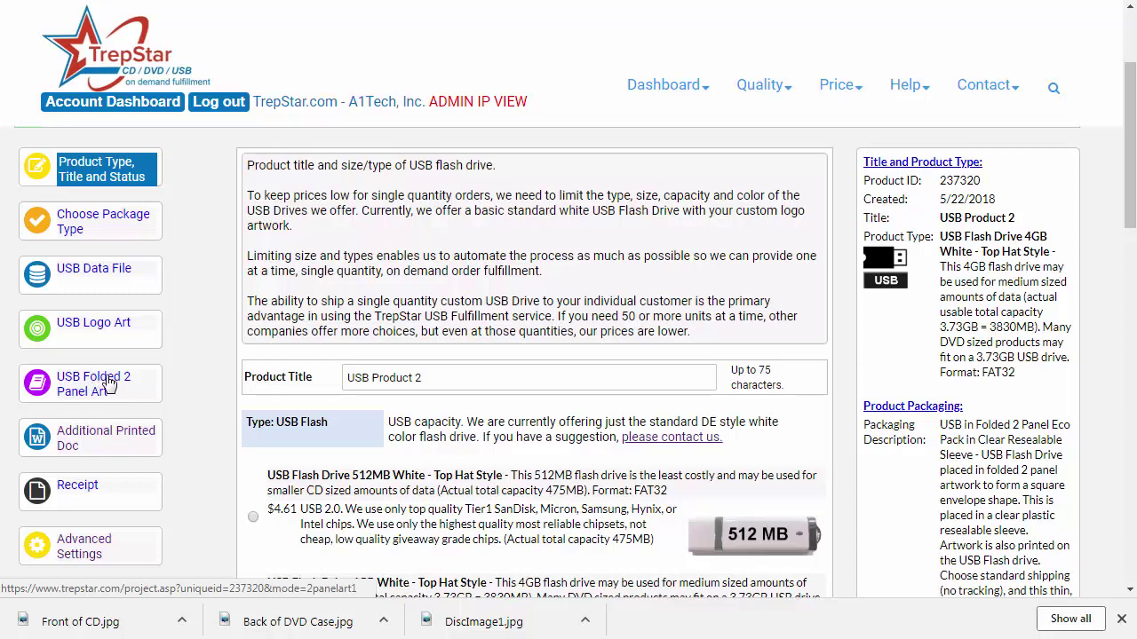
click(109, 382)
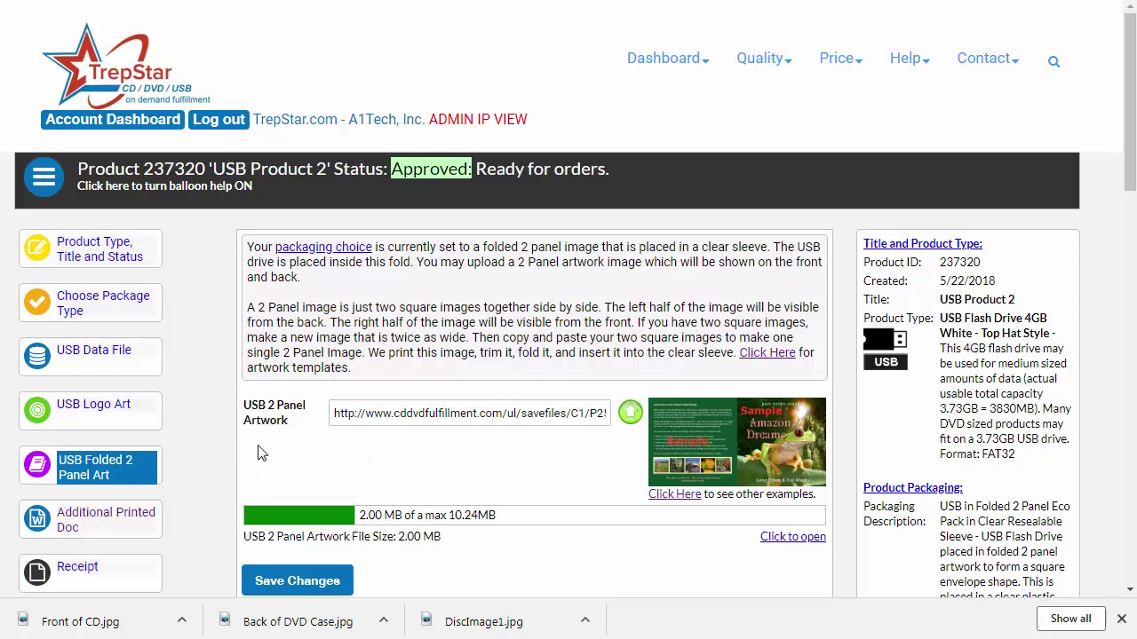
click(631, 415)
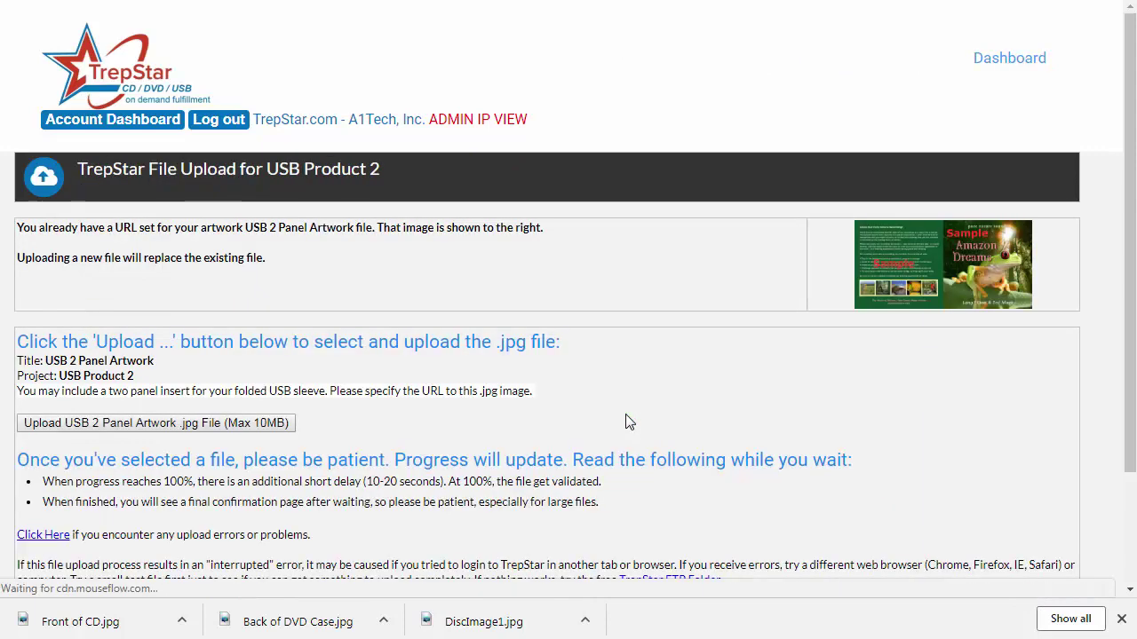
- Upload Front of CD.jpg from C:\aiWork as USB Product 2's 2 Panel Artwork, then continue editing
click(247, 423)
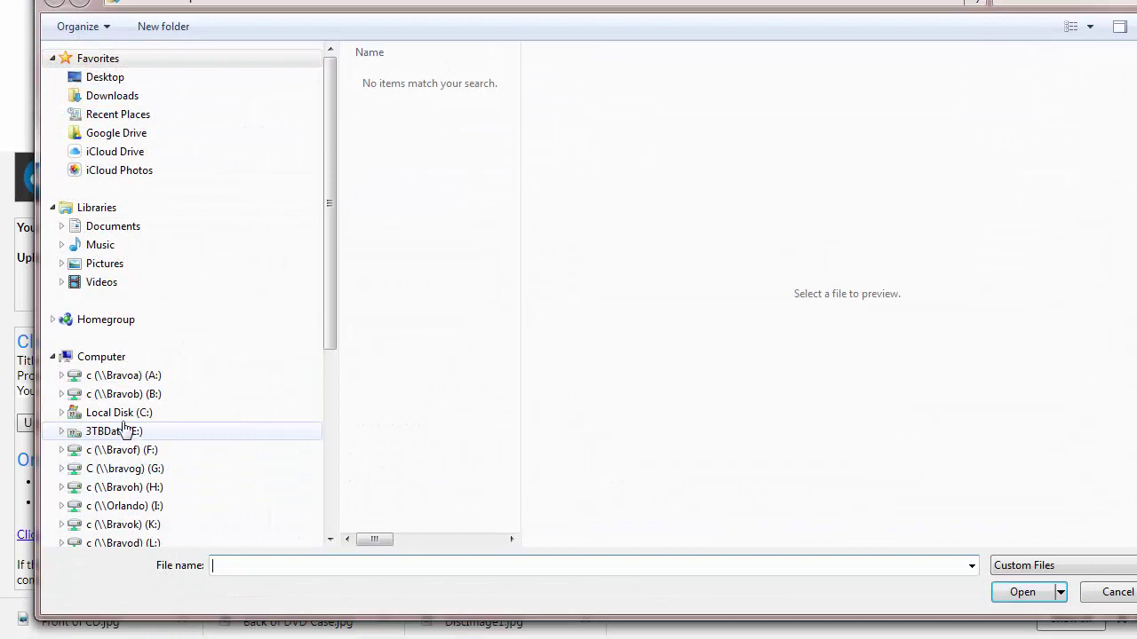
click(115, 414)
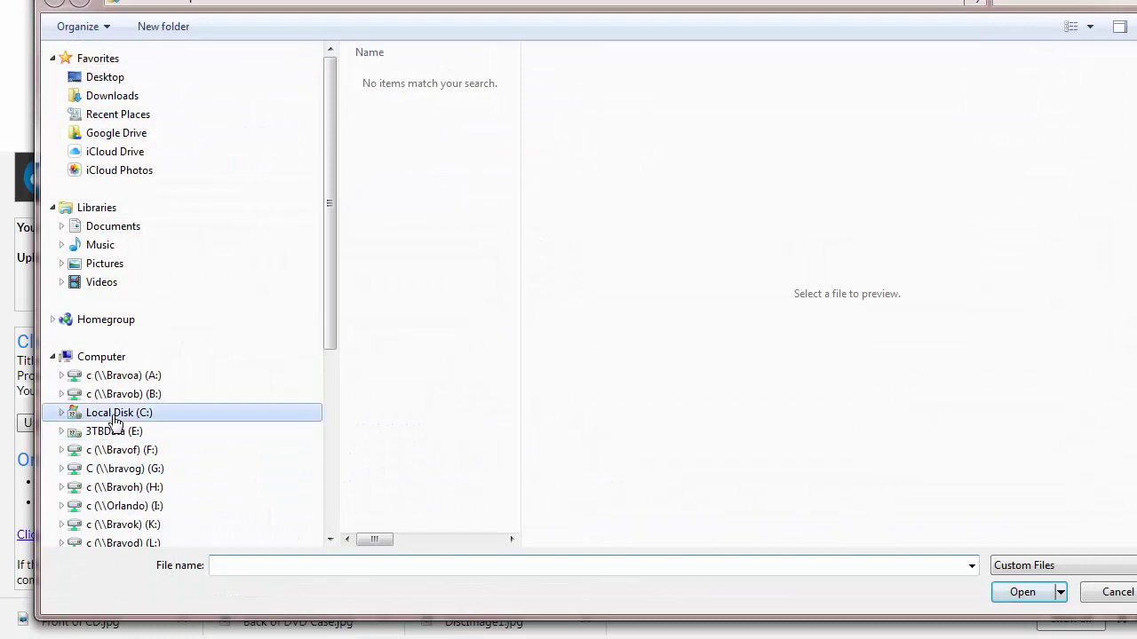
scroll(178, 471, down, 3)
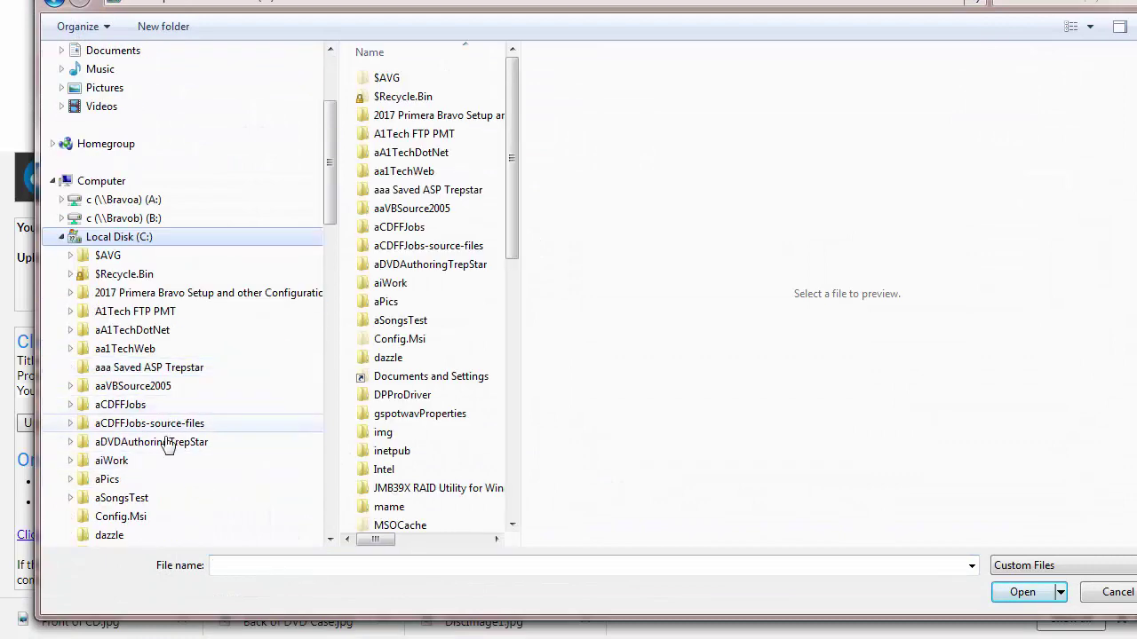
click(113, 462)
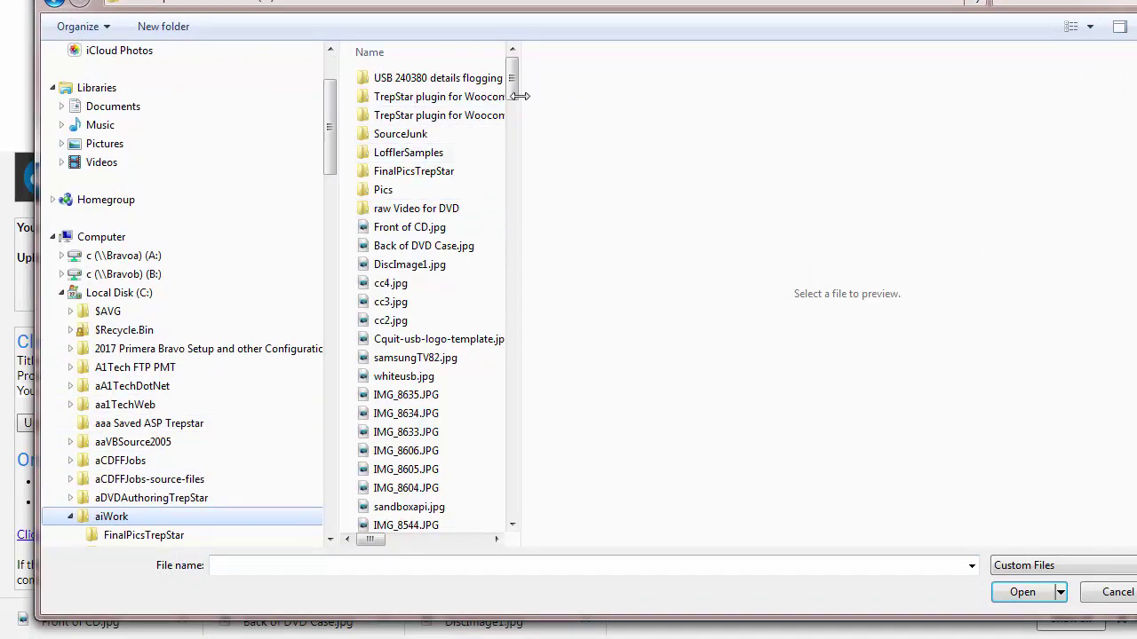
drag(520, 96, 766, 85)
click(683, 54)
click(683, 53)
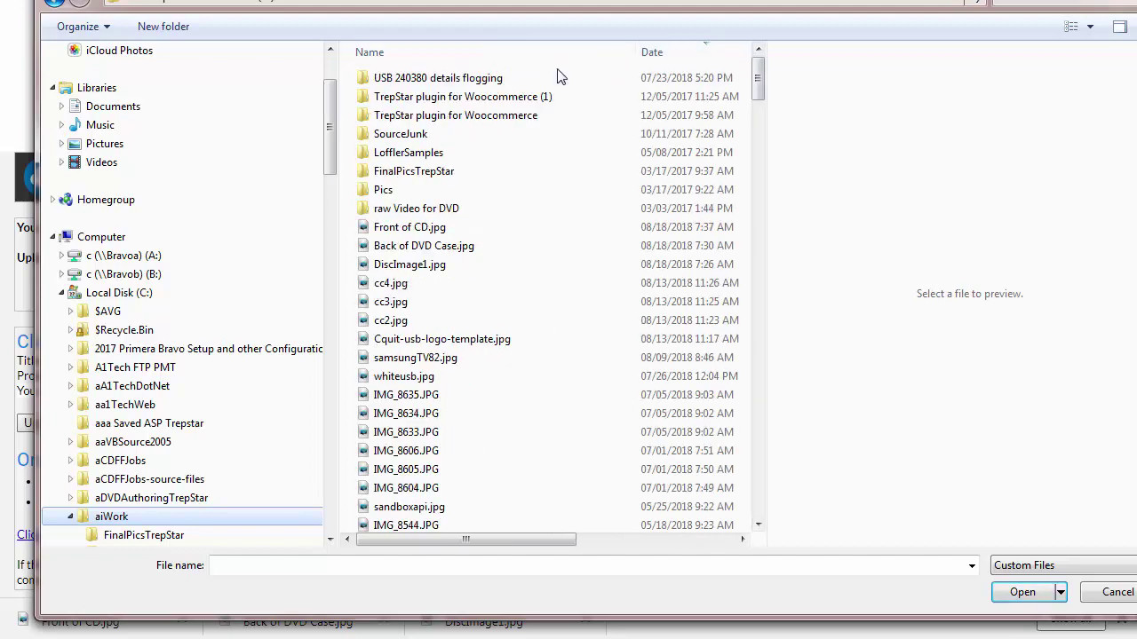
click(420, 231)
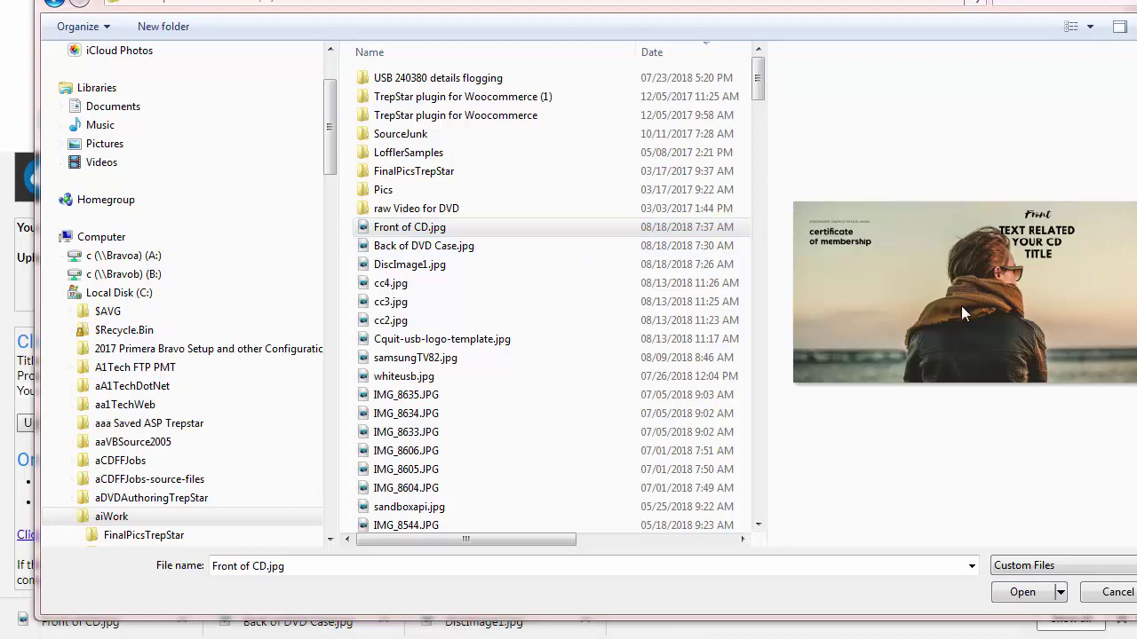
click(1021, 592)
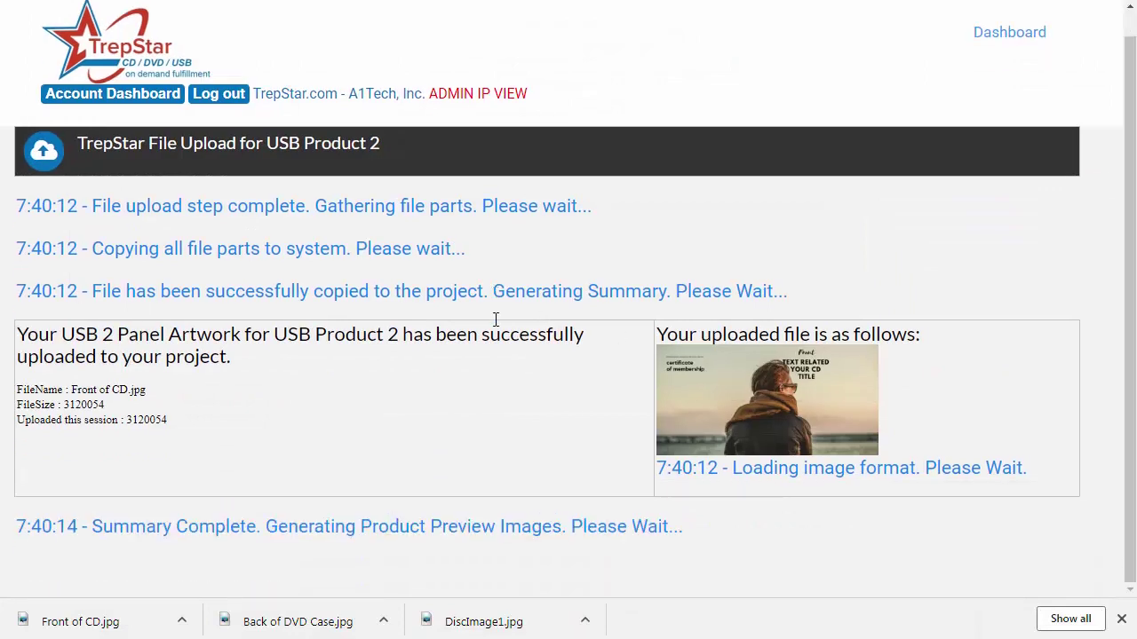
scroll(490, 323, down, 2)
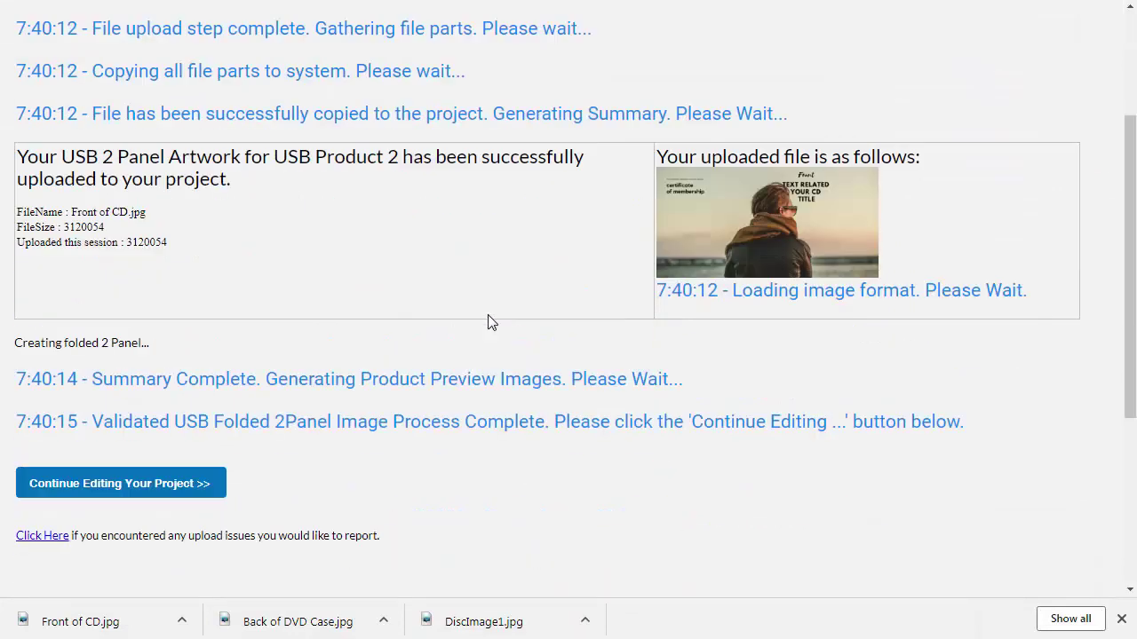
click(119, 487)
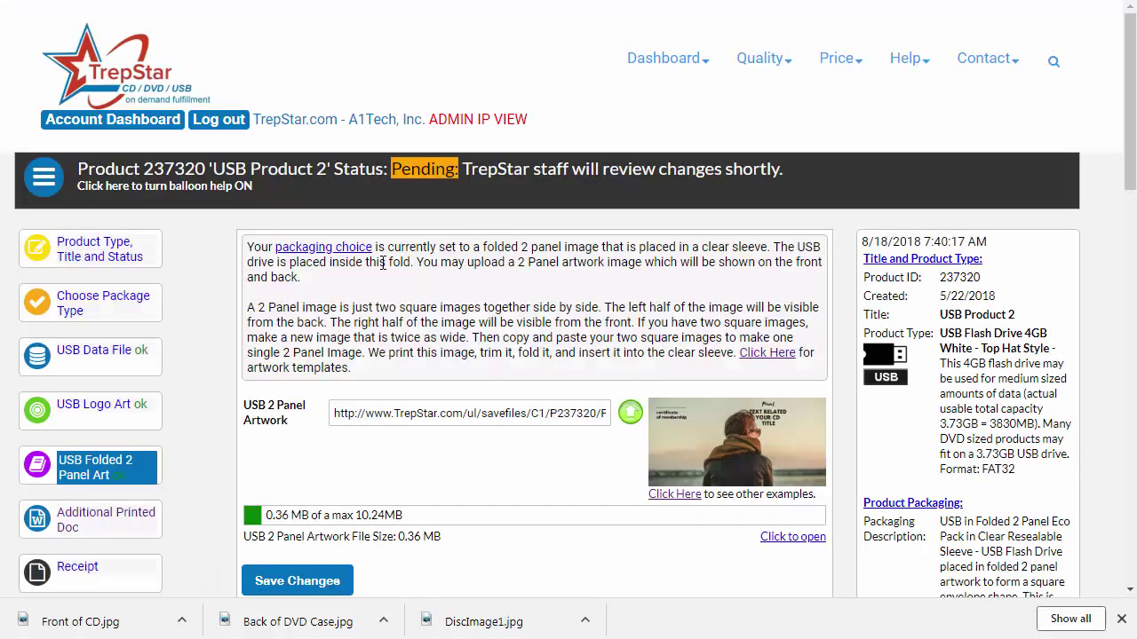
- Open the Package View approximation of the USB product from the previews
scroll(550, 352, down, 4)
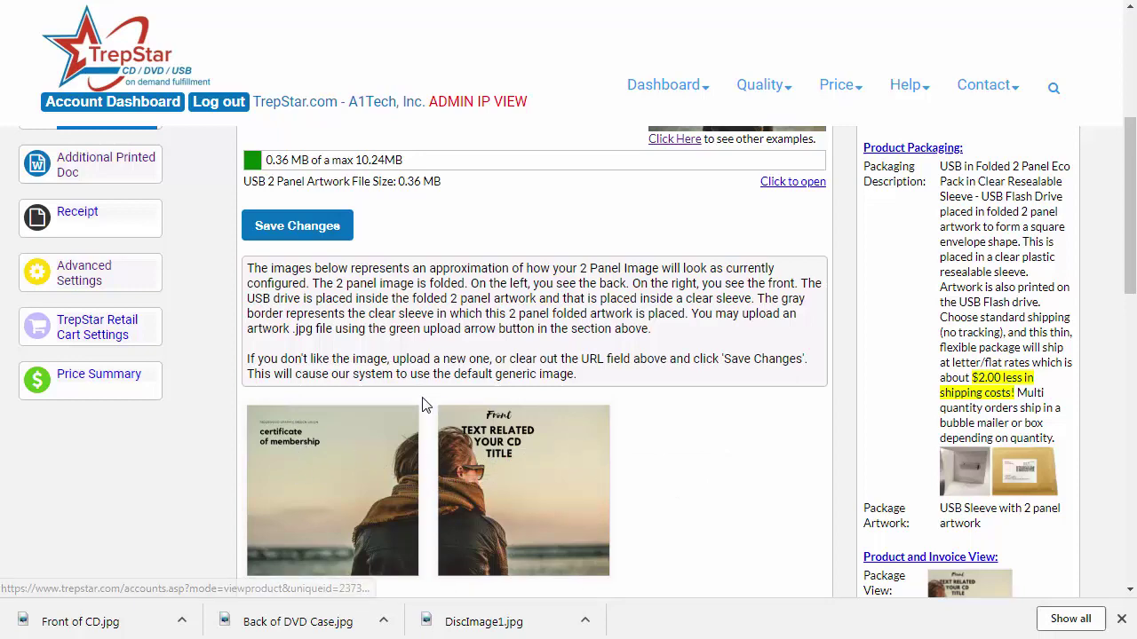
scroll(424, 403, up, 2)
scroll(425, 403, down, 2)
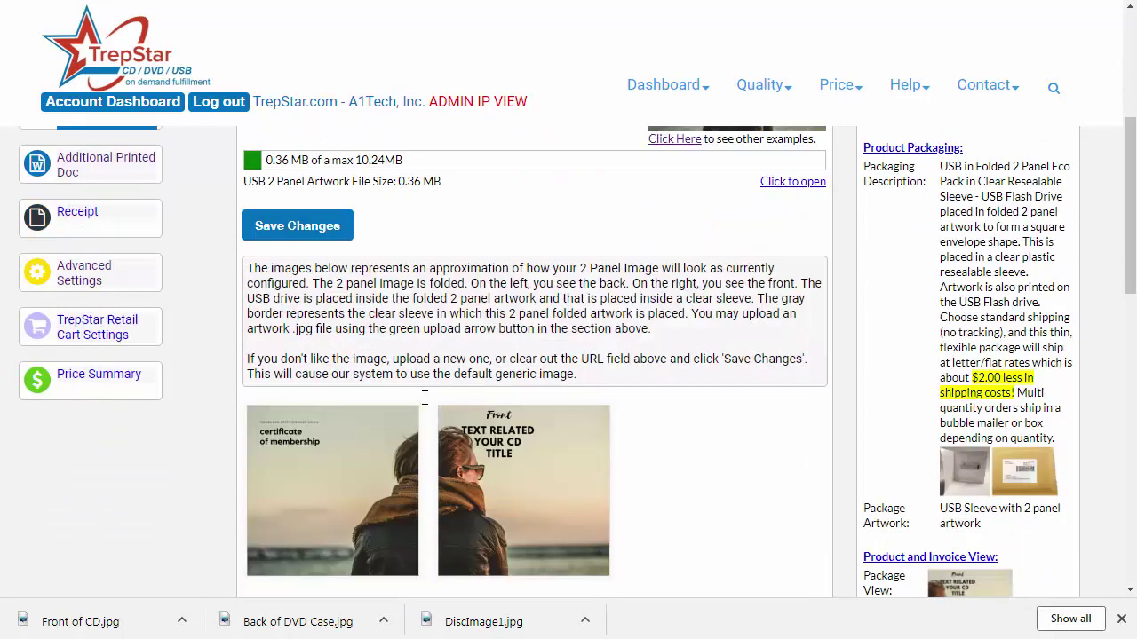
scroll(425, 398, down, 1)
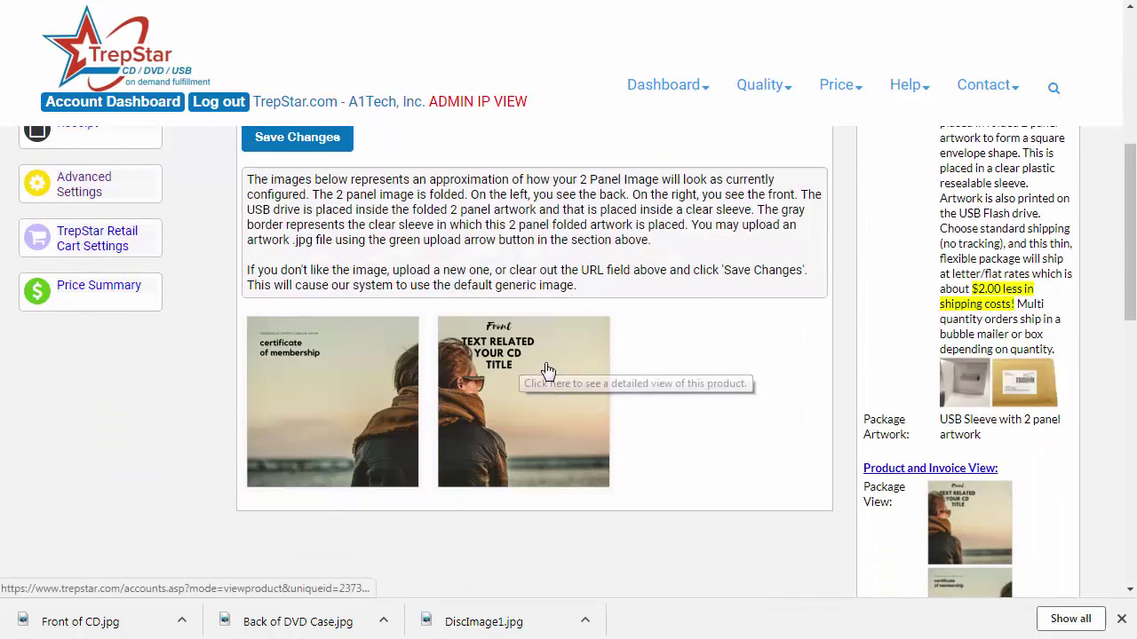
scroll(563, 367, down, 1)
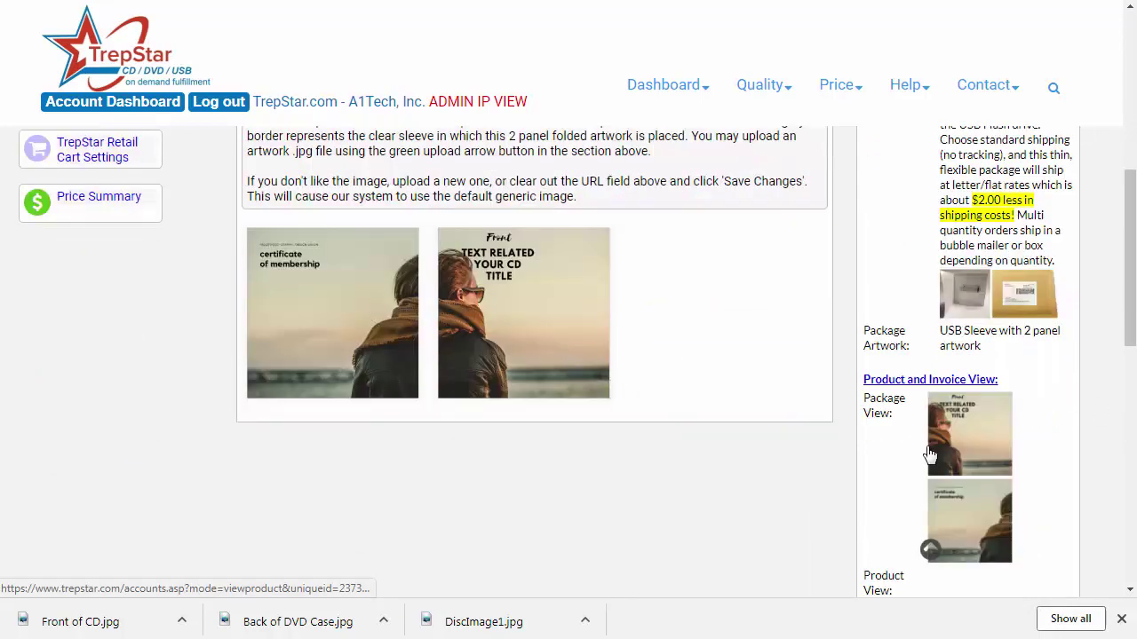
click(993, 435)
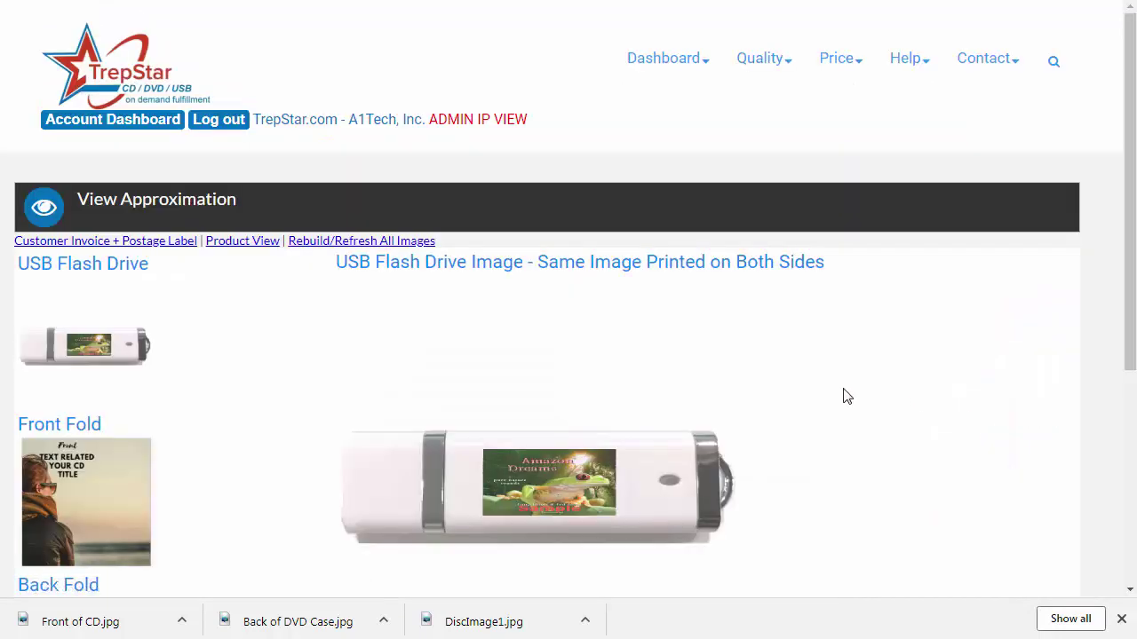
scroll(847, 397, down, 2)
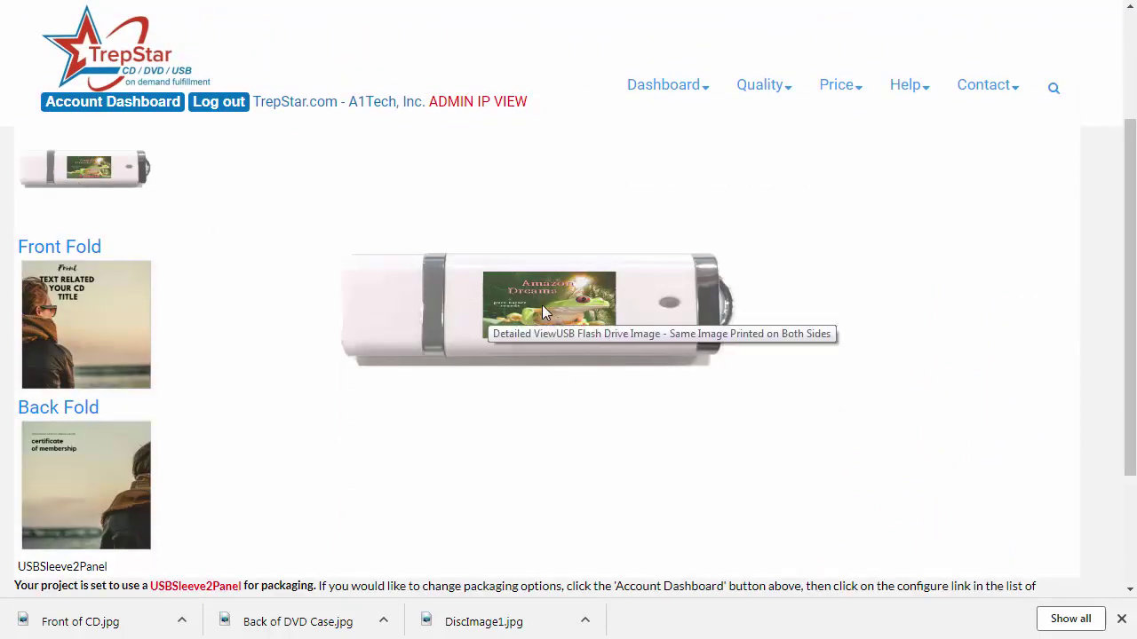
- Inspect the Front Fold view, then the Back Fold view of the insert
click(100, 333)
scroll(142, 444, down, 1)
click(89, 554)
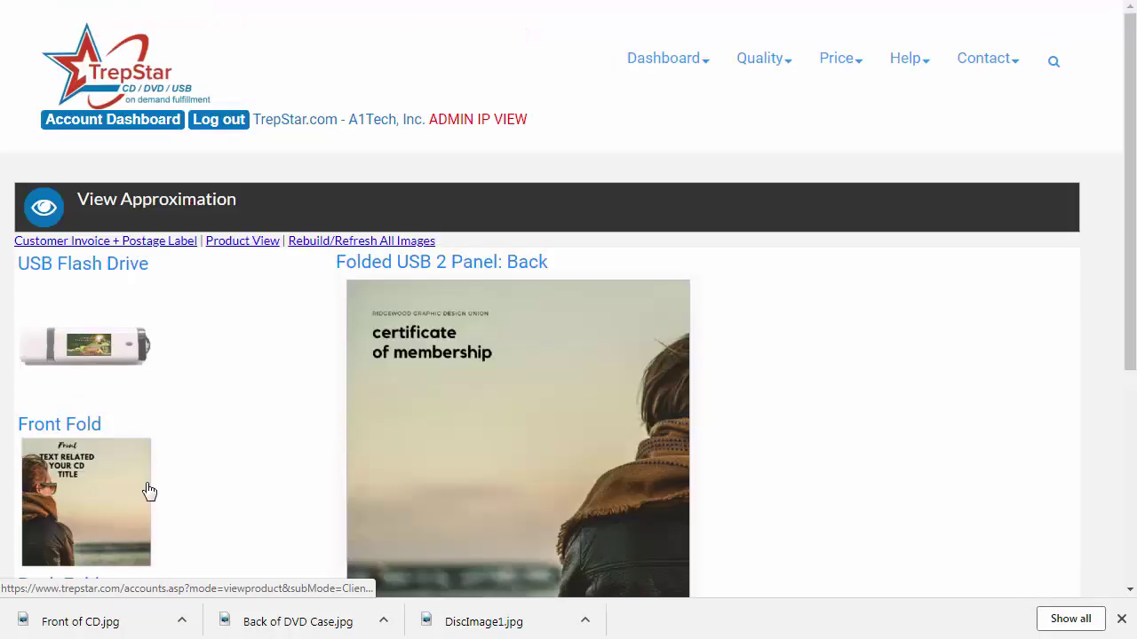